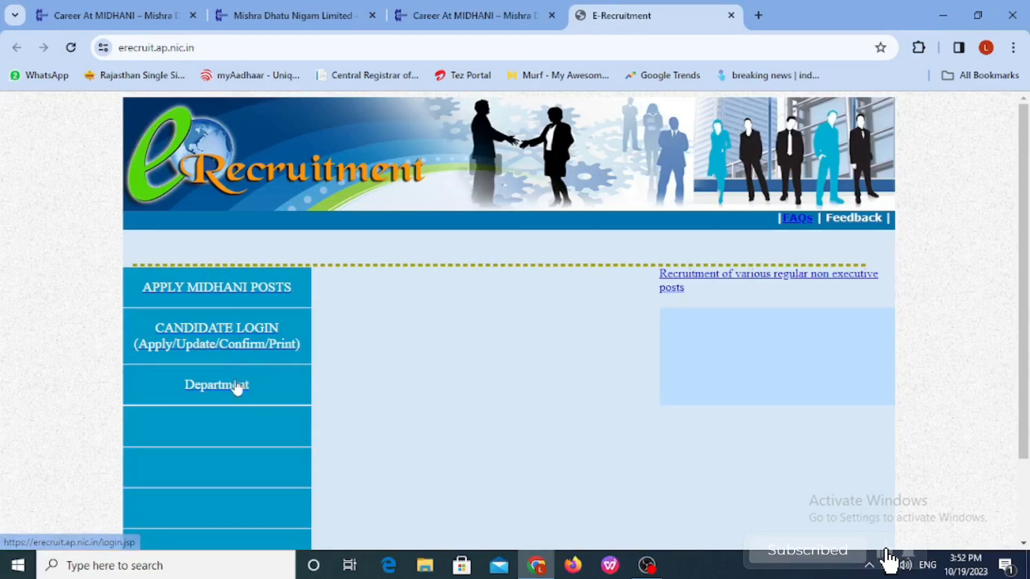
Step: Open the Online Application for MIDHANI Posts registration form from APPLY MIDHANI POSTS
left_click(221, 293)
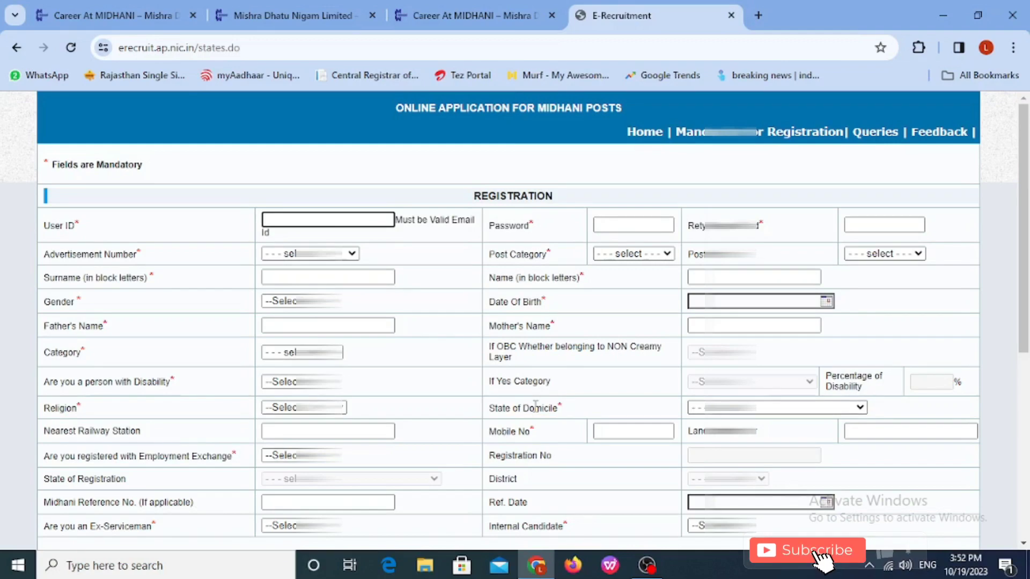
Step: Enter the applicant's e-mail address as User ID, then a password and its retyped confirmation
scroll(534, 405, "down", 1)
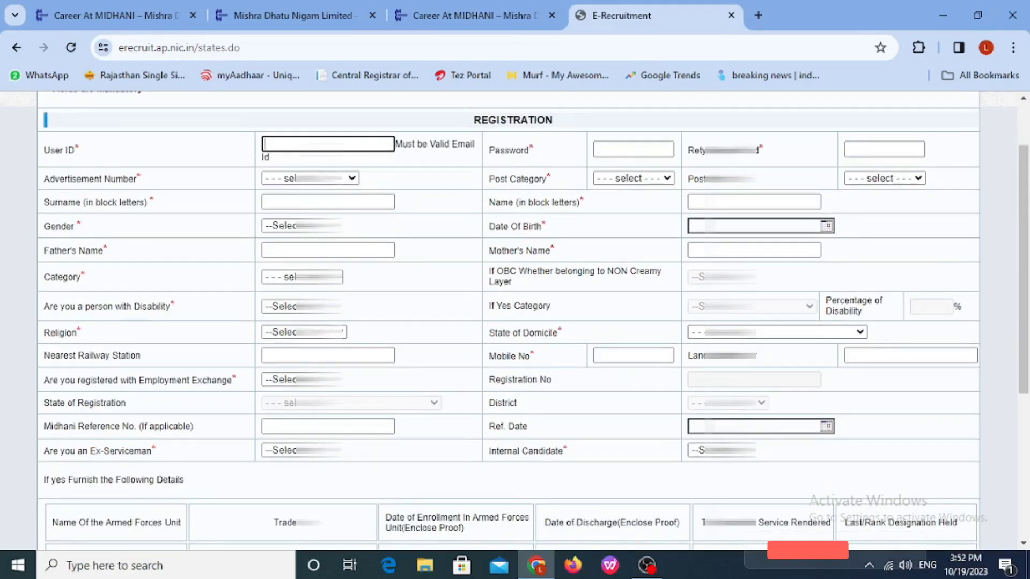
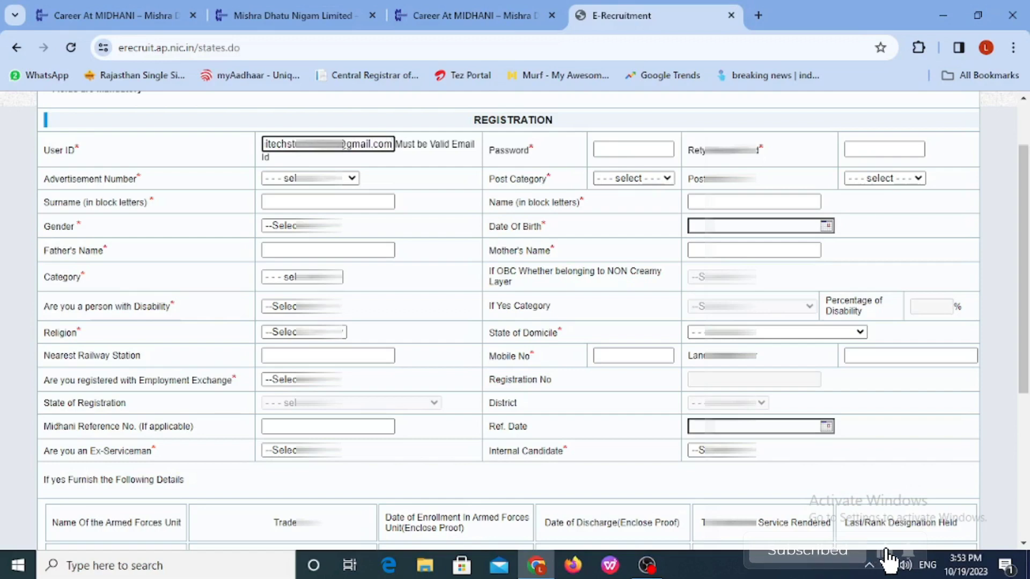
left_click(645, 150)
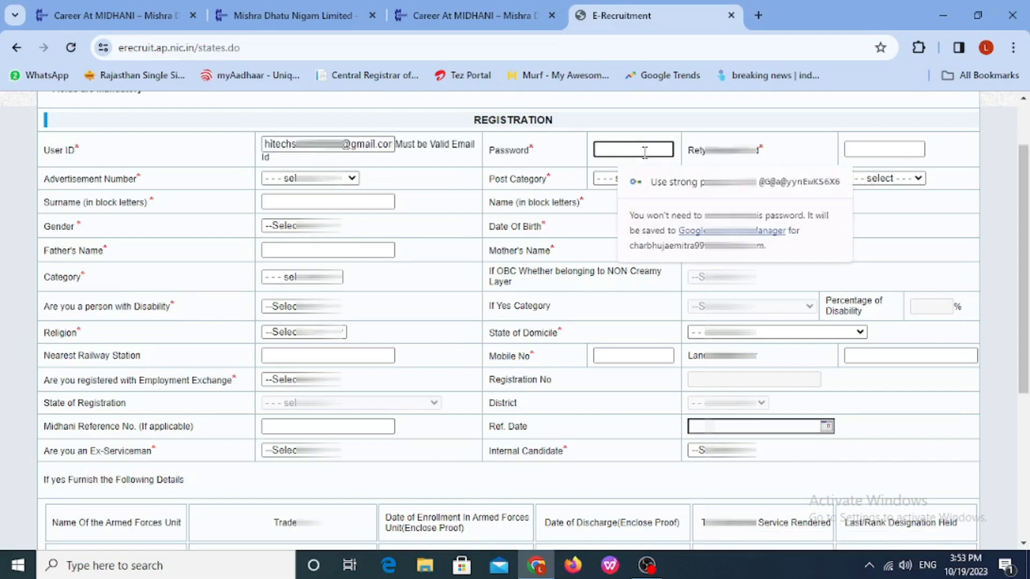
type("a")
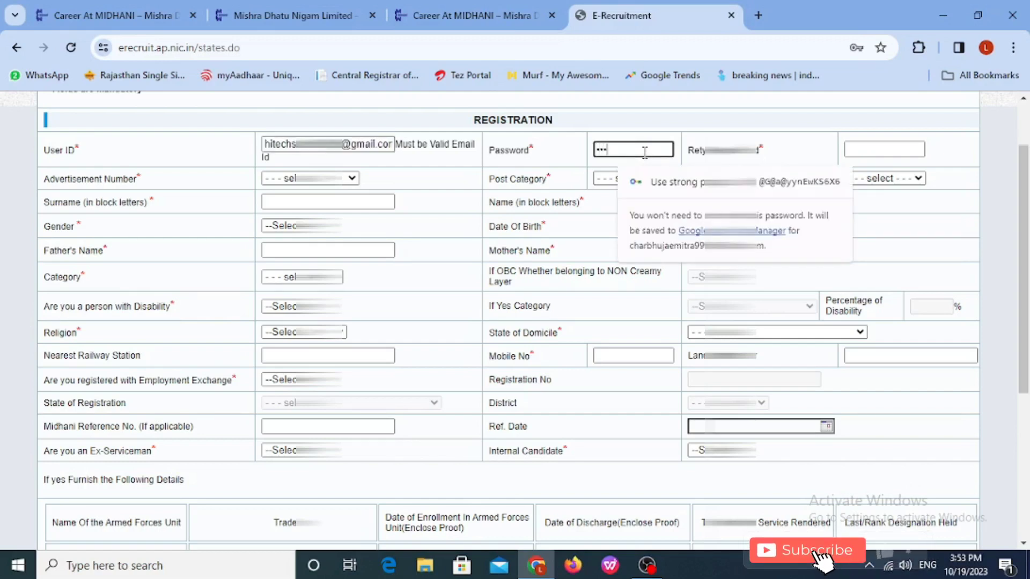
type("a")
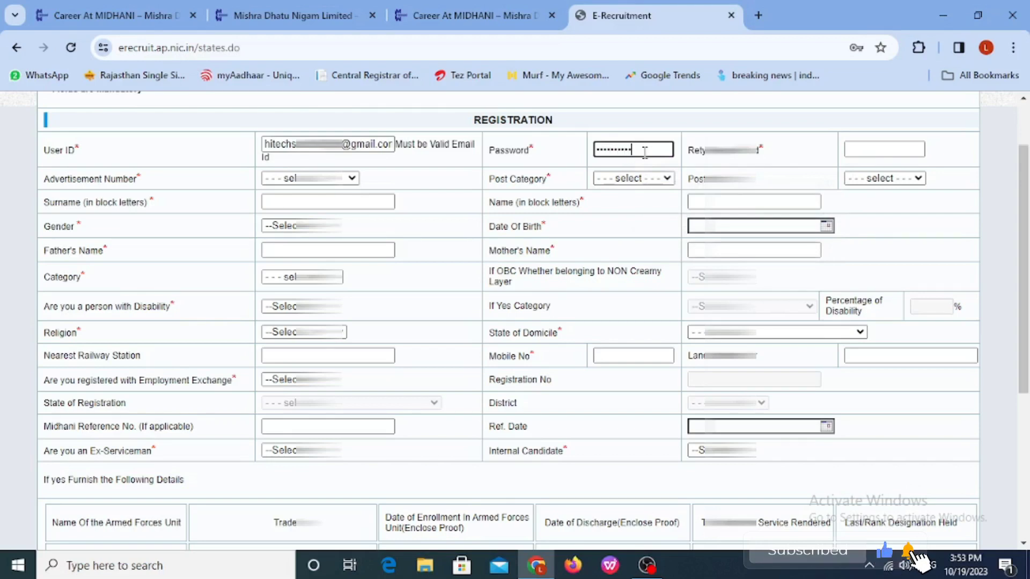
left_click(866, 149)
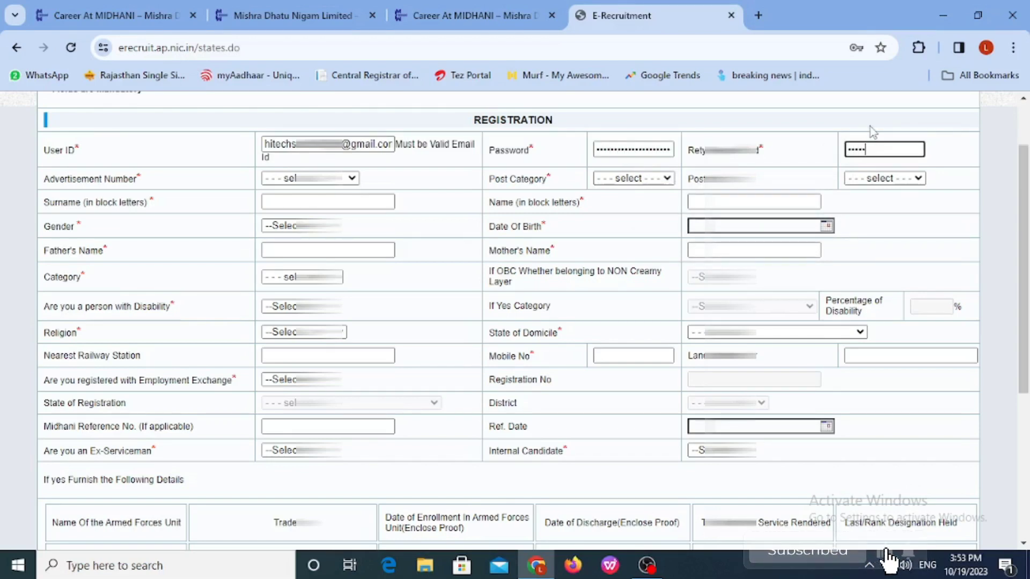
type("••••••••••")
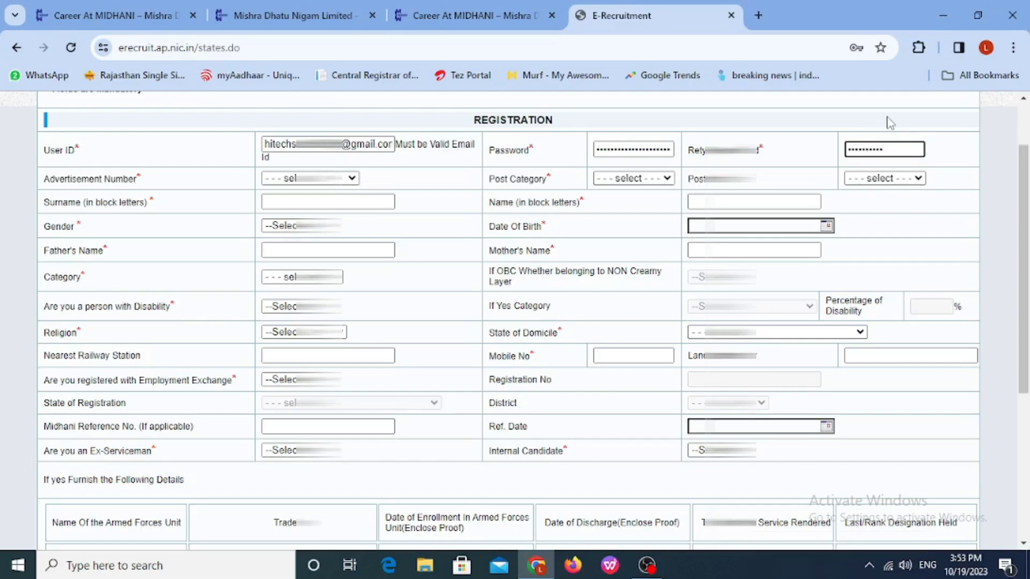
Step: Select advertisement MDN/HR/NE/2/23 and the Junior Operative Trainee (Electrician) post category and post name
left_click(308, 178)
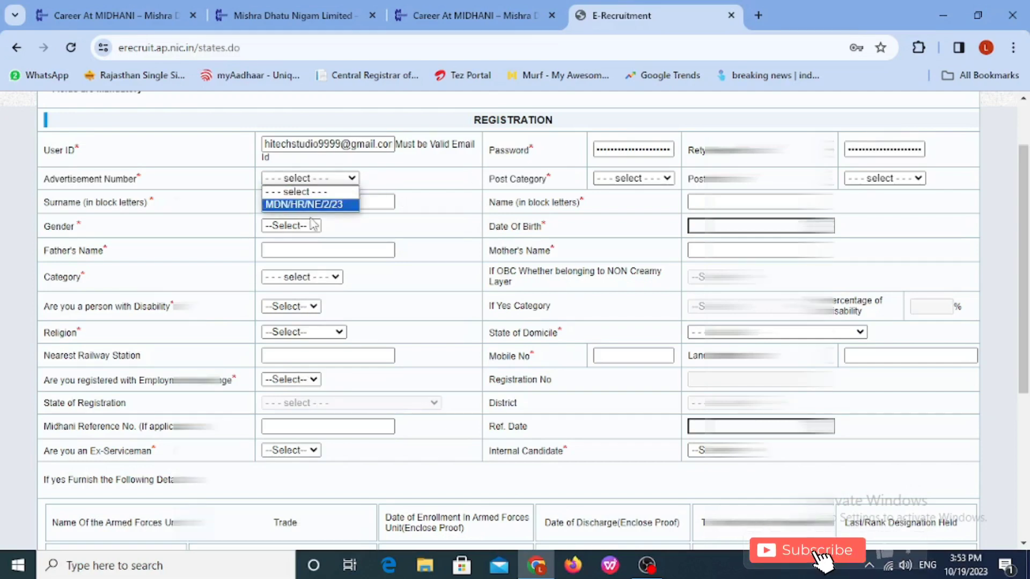
left_click(316, 205)
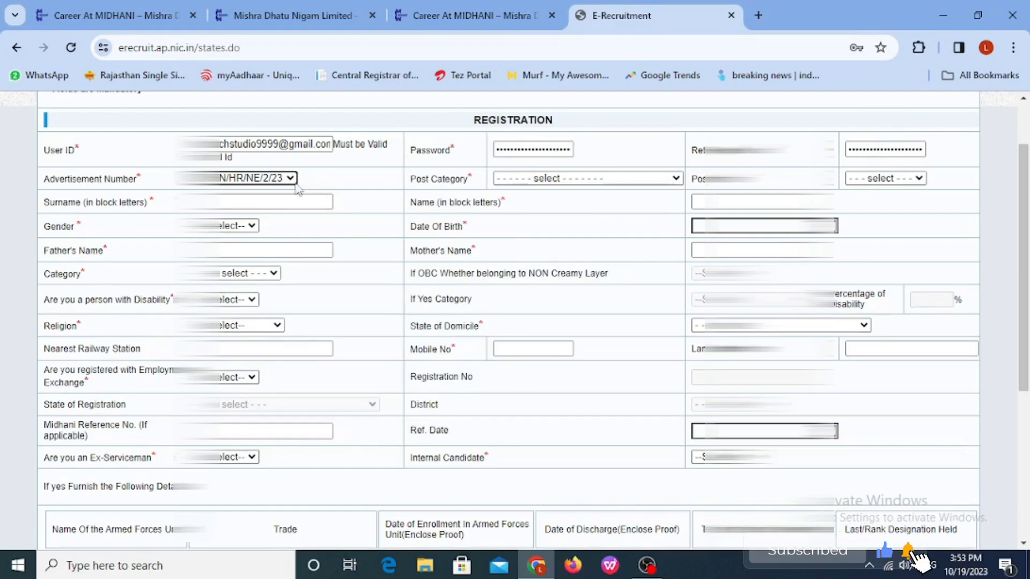
left_click(527, 182)
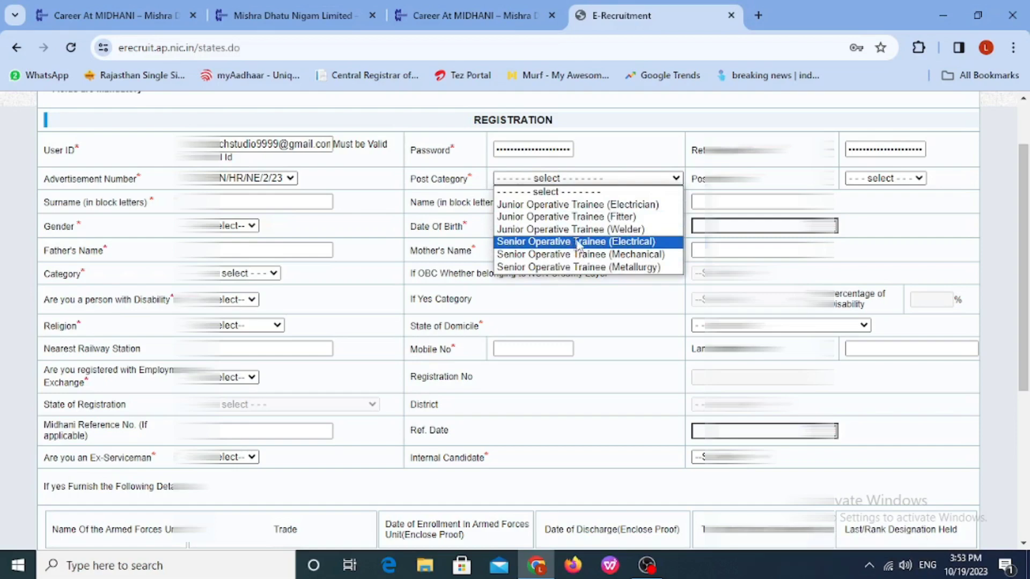
left_click(602, 206)
left_click(826, 178)
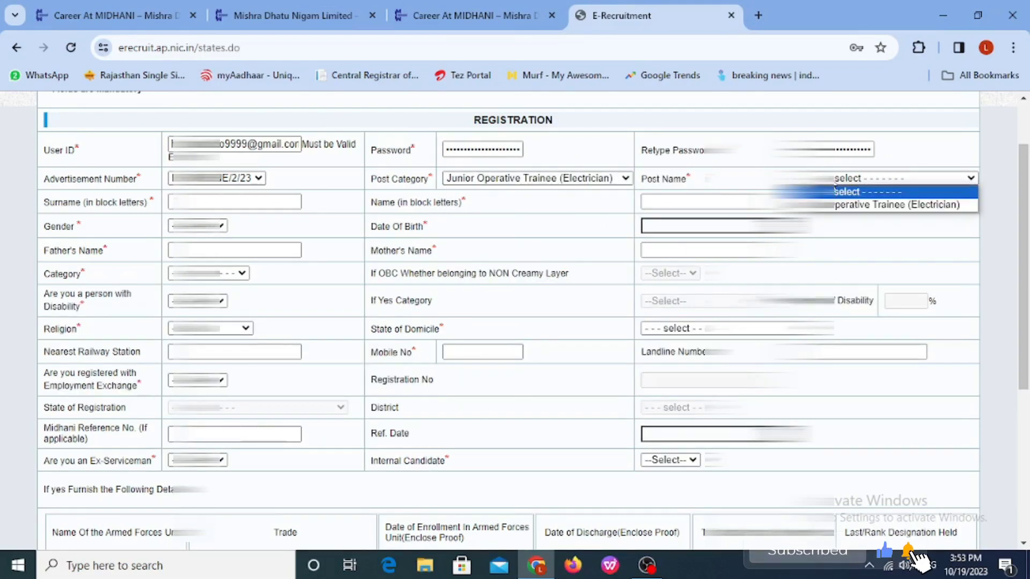
left_click(885, 206)
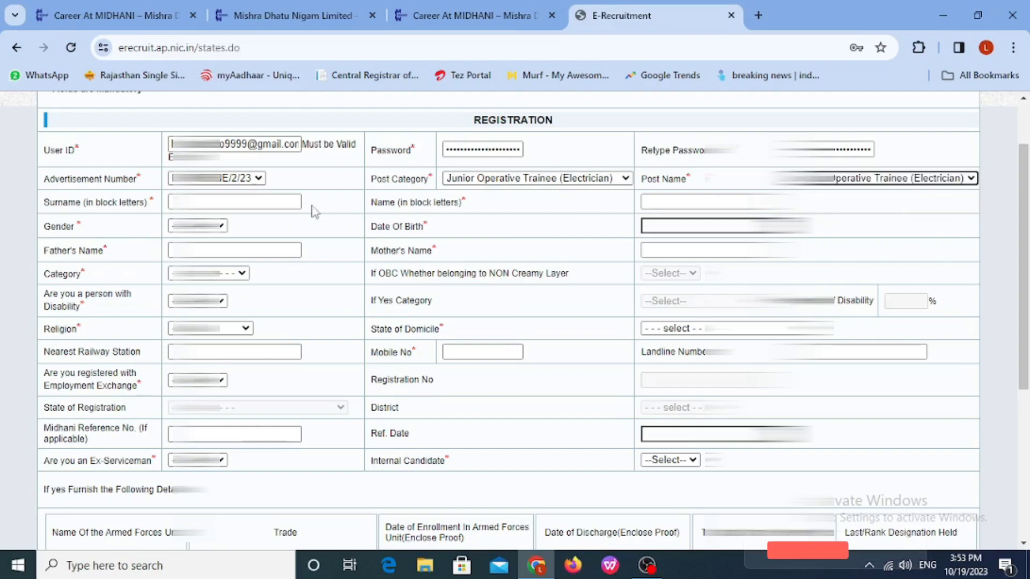
Step: Fill in the applicant's surname and name, and select the gender
left_click(243, 200)
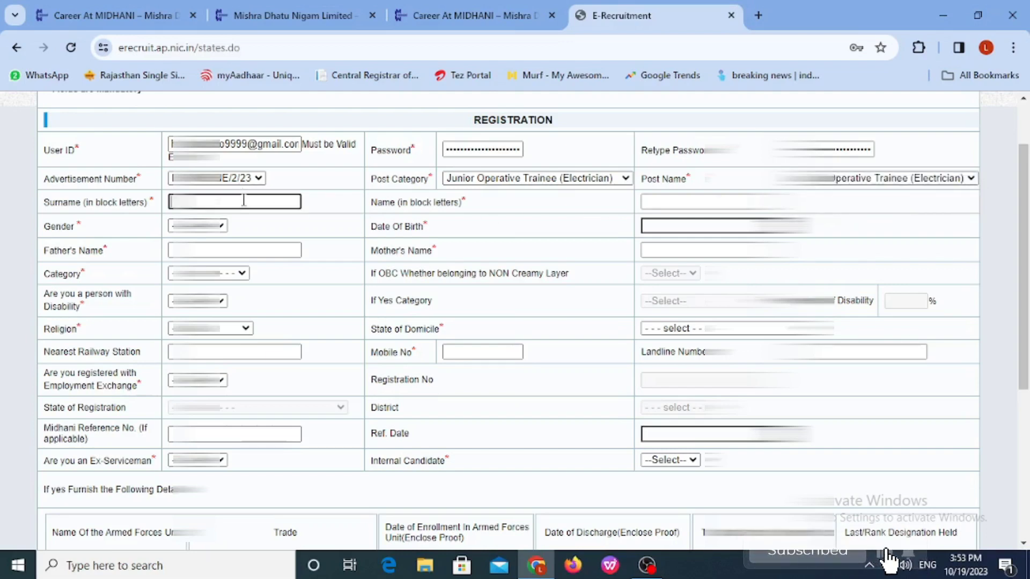
type("s")
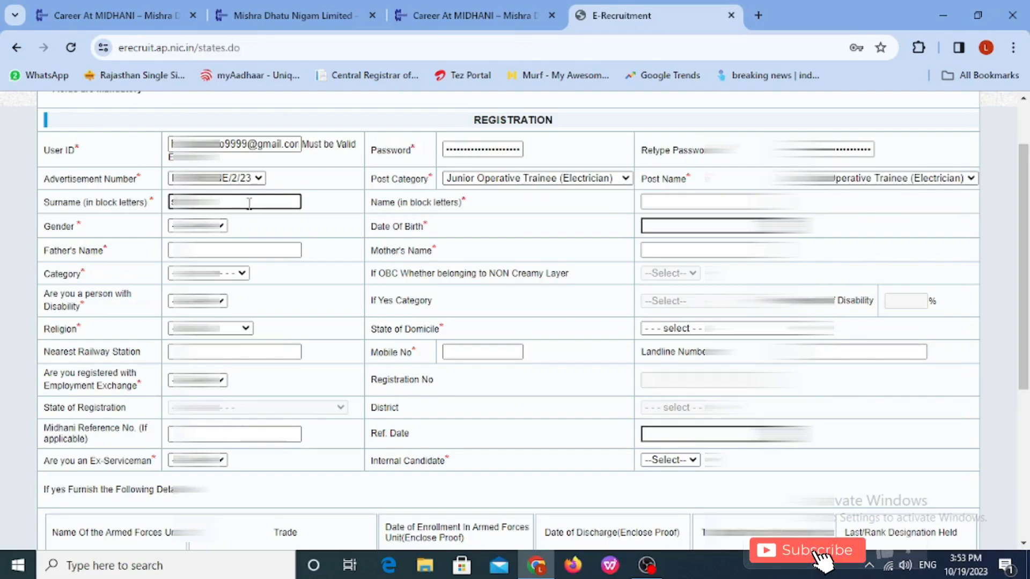
left_click(671, 199)
type("lokesh")
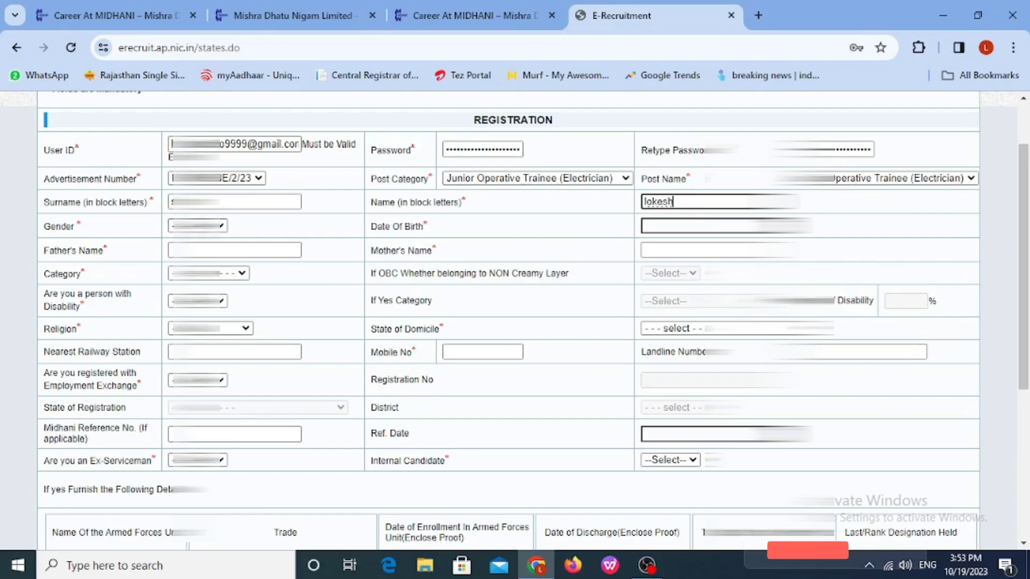
left_click(197, 225)
left_click(197, 252)
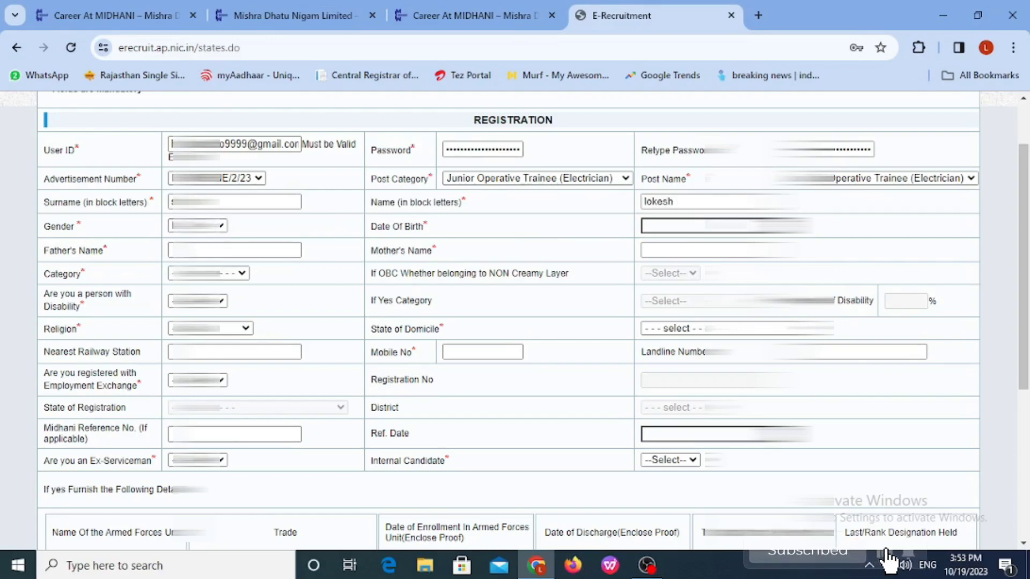
left_click(648, 227)
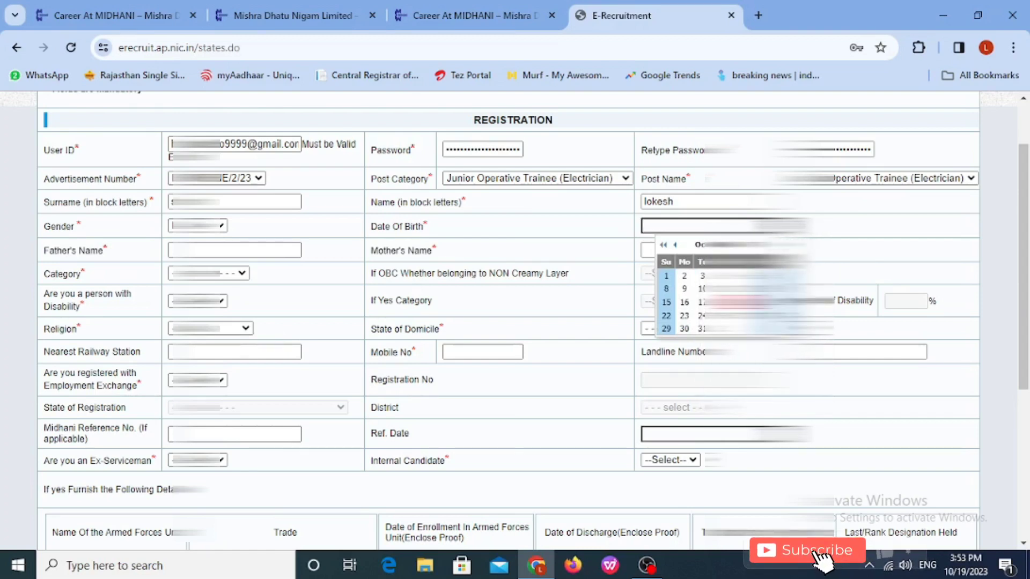
left_click(664, 246)
left_click(664, 246)
left_click(664, 247)
left_click(664, 246)
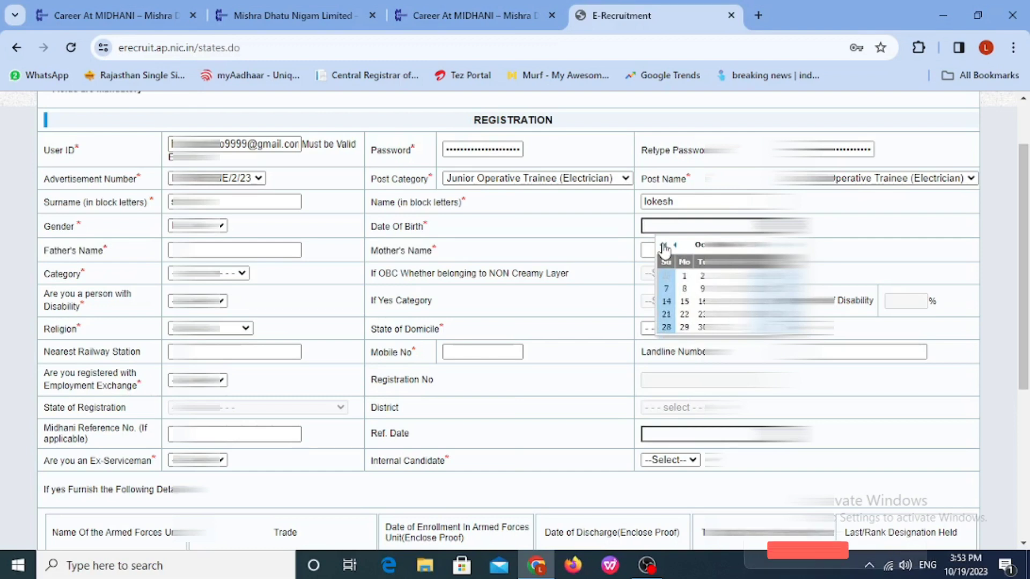
left_click(664, 246)
left_click(664, 246)
left_click(663, 247)
left_click(664, 246)
left_click(664, 246)
left_click(664, 246)
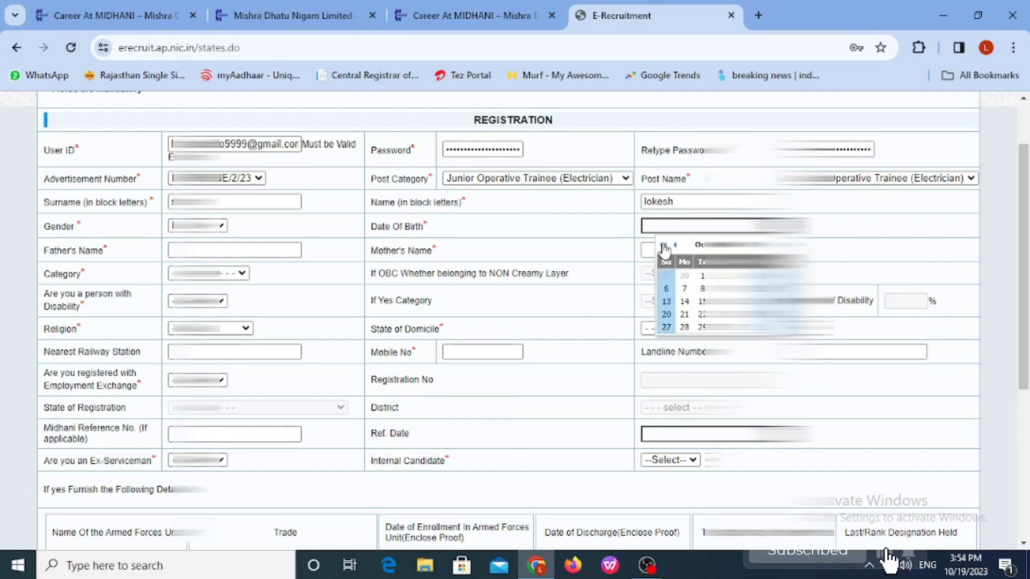
left_click(664, 247)
left_click(664, 246)
left_click(664, 246)
left_click(664, 246)
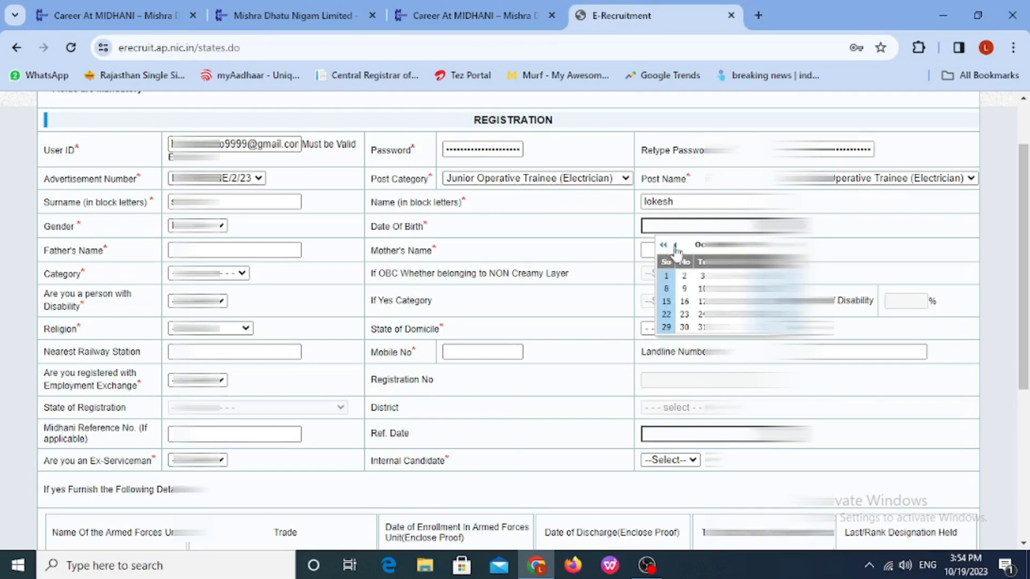
left_click(738, 301)
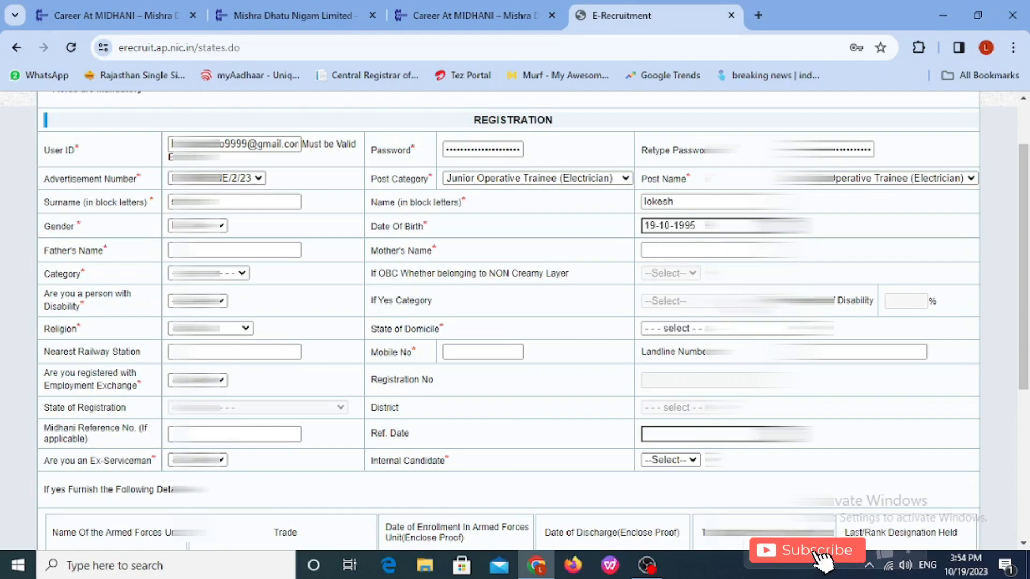
Step: Enter the father's name, correcting the mistyped first letter
left_click(237, 252)
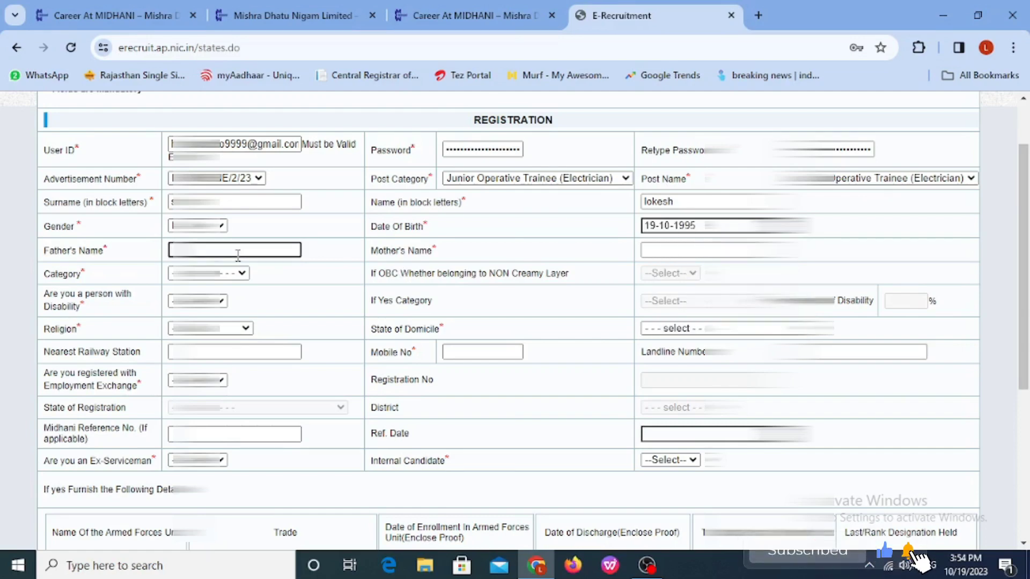
type("r")
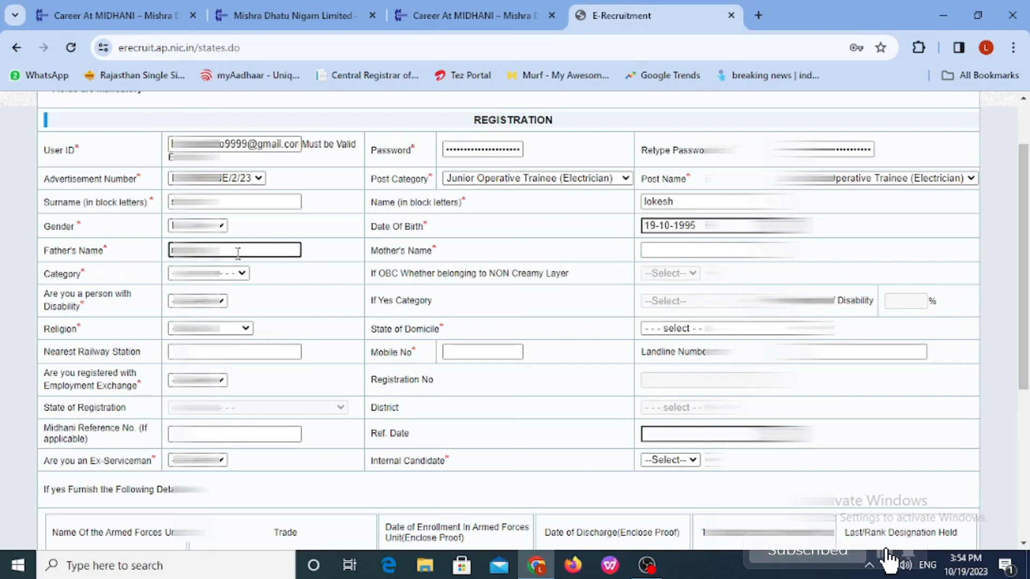
key("BackSpace")
key("BackSpace")
key("BackSpace")
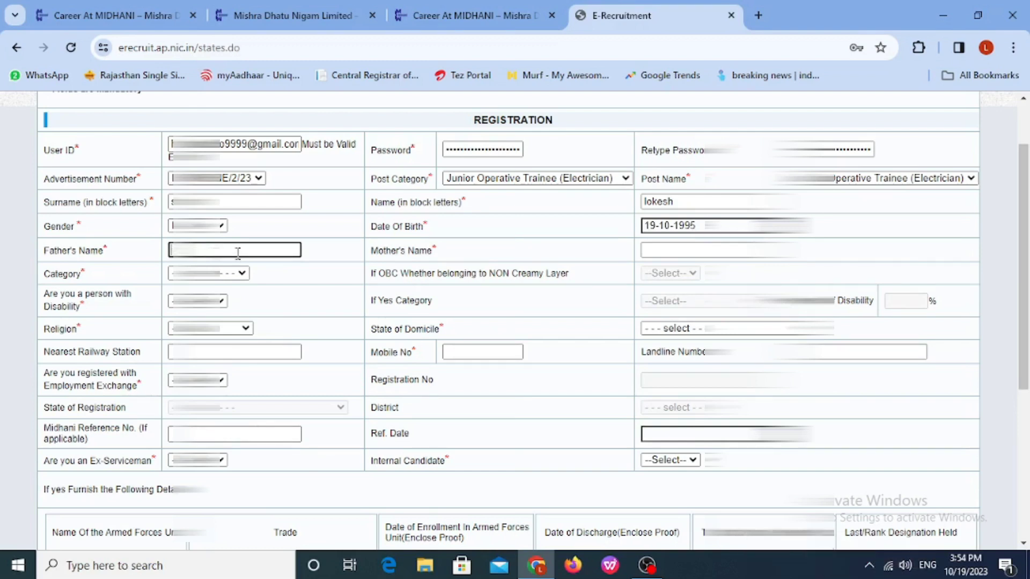
type("Ma")
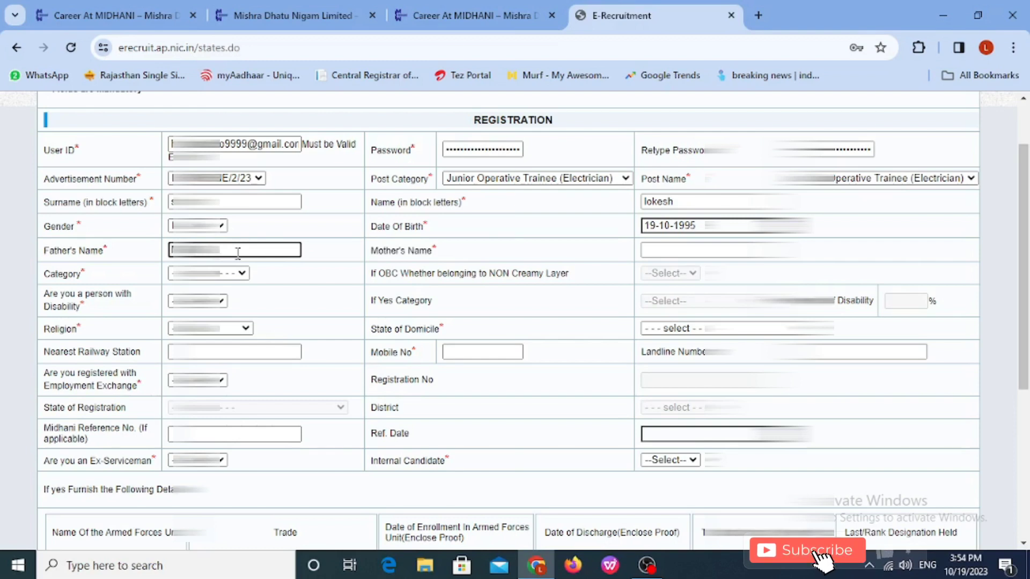
type("THA")
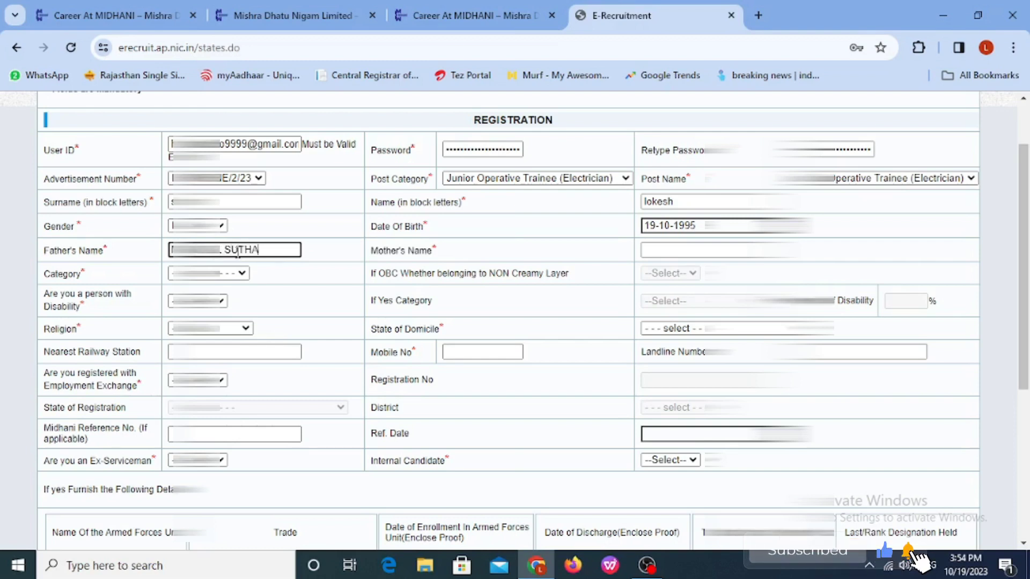
type("R")
left_click(718, 251)
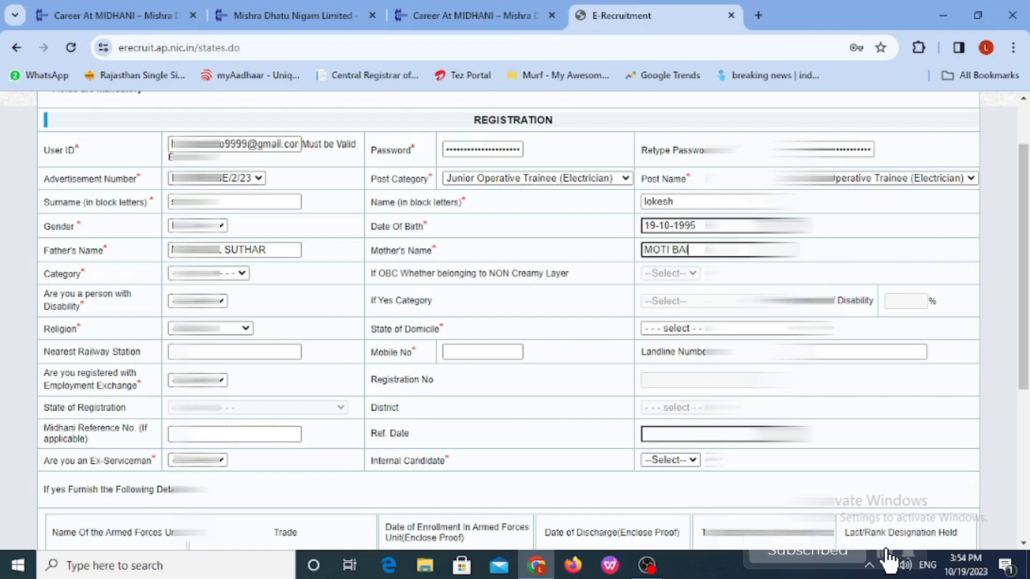
Step: Complete the mother's name and choose the candidate's category
left_click(235, 274)
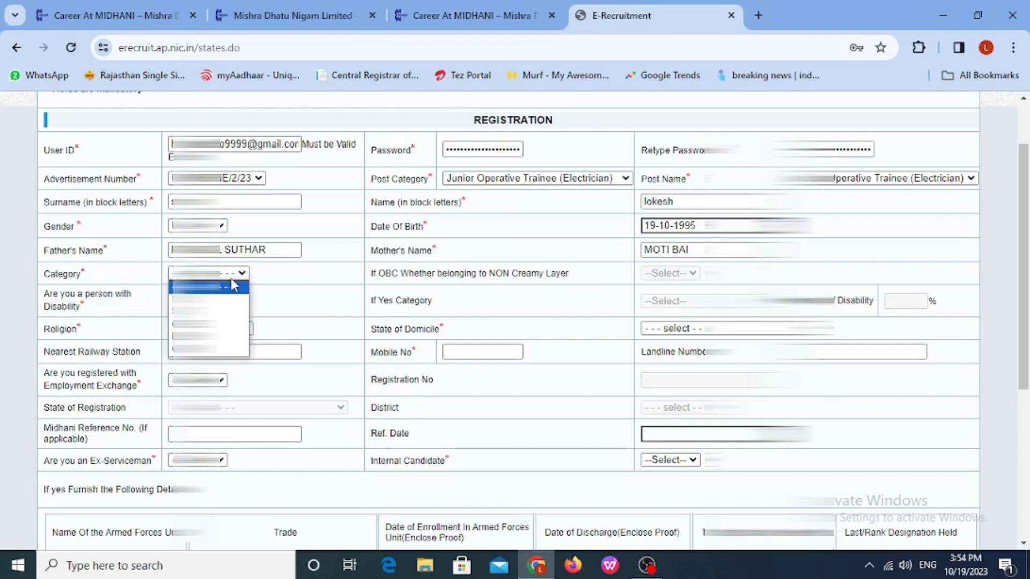
left_click(221, 320)
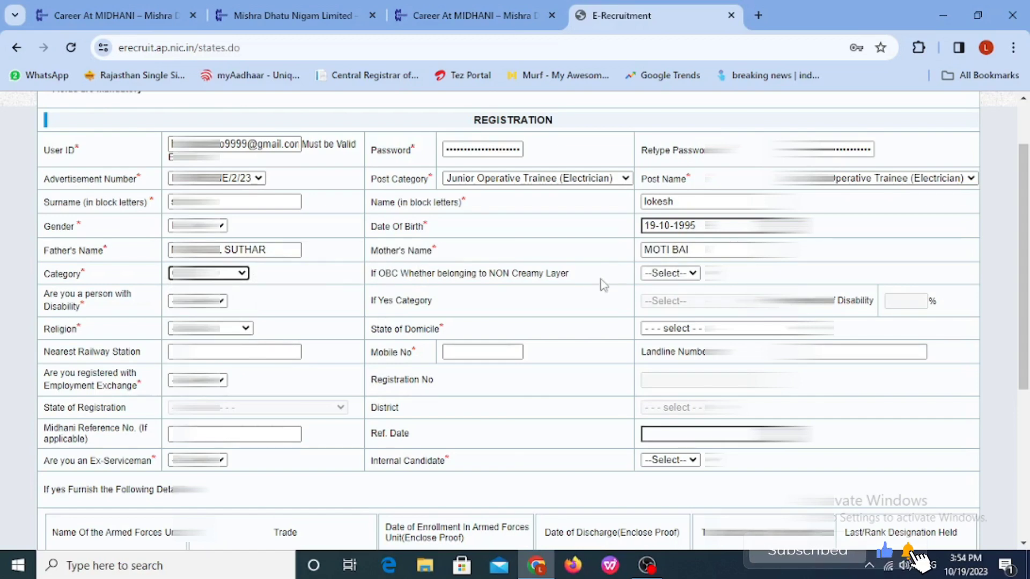
Step: Answer Yes to OBC non-creamy layer and answer the disability question
left_click(653, 275)
left_click(654, 274)
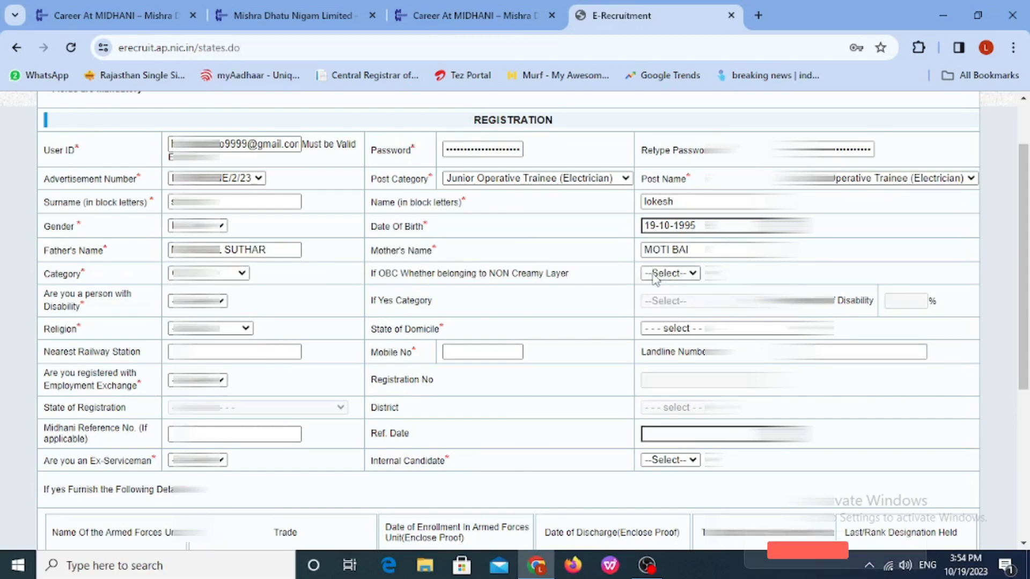
left_click(654, 275)
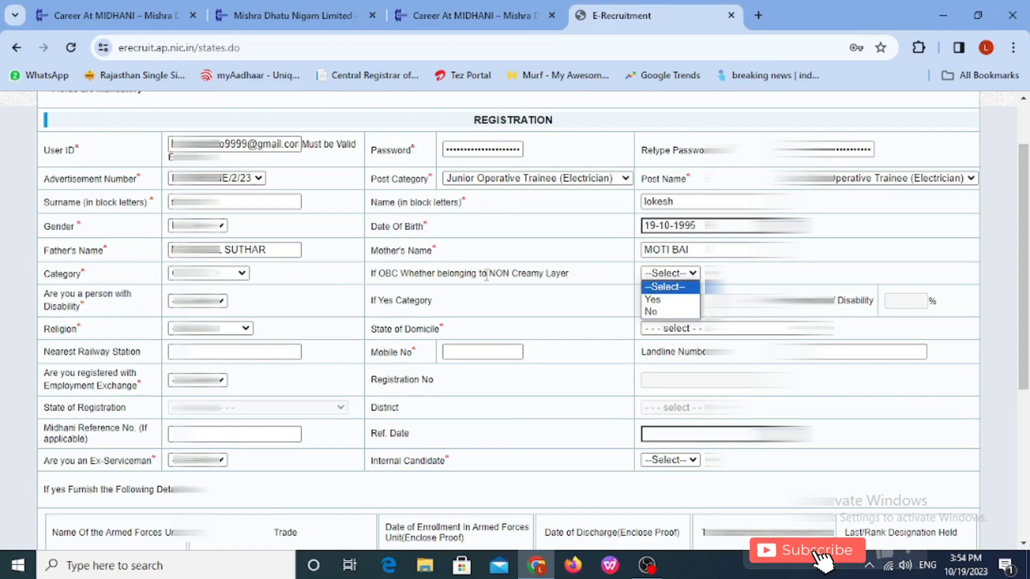
left_click(657, 300)
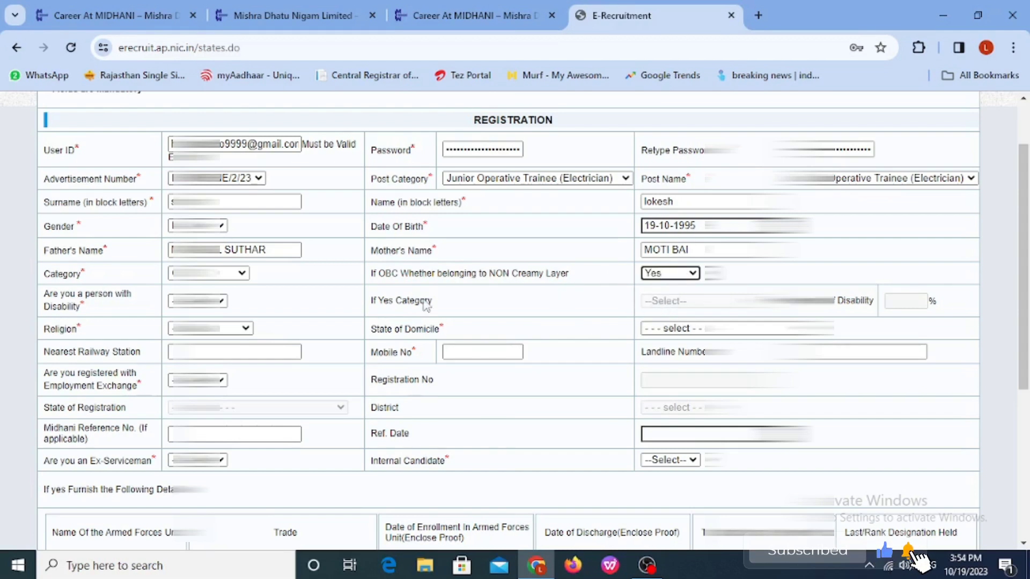
left_click(197, 301)
left_click(195, 340)
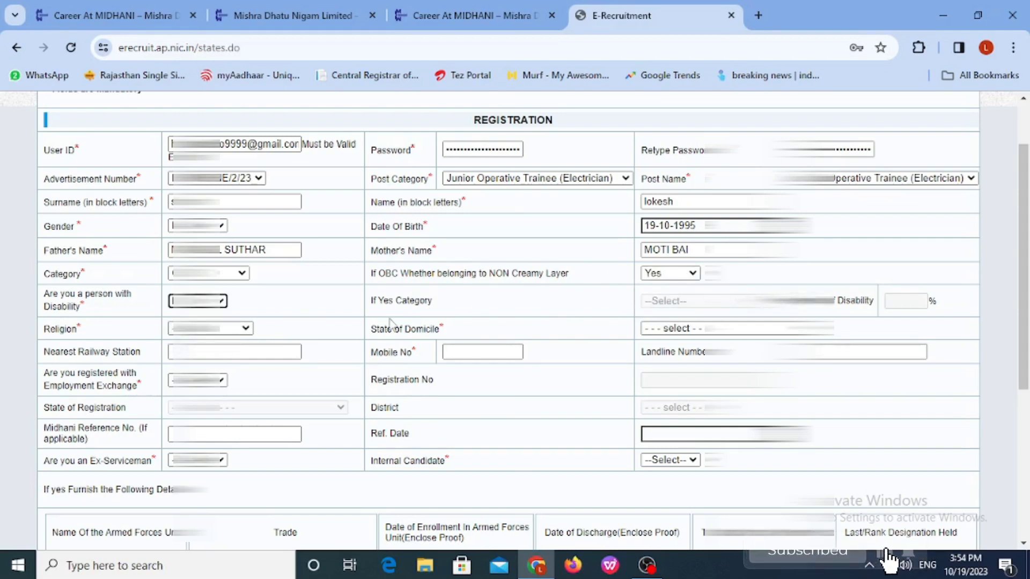
Step: Choose the religion, set RAJASTHAN as domicile, and enter the nearest railway station and mobile number
left_click(225, 328)
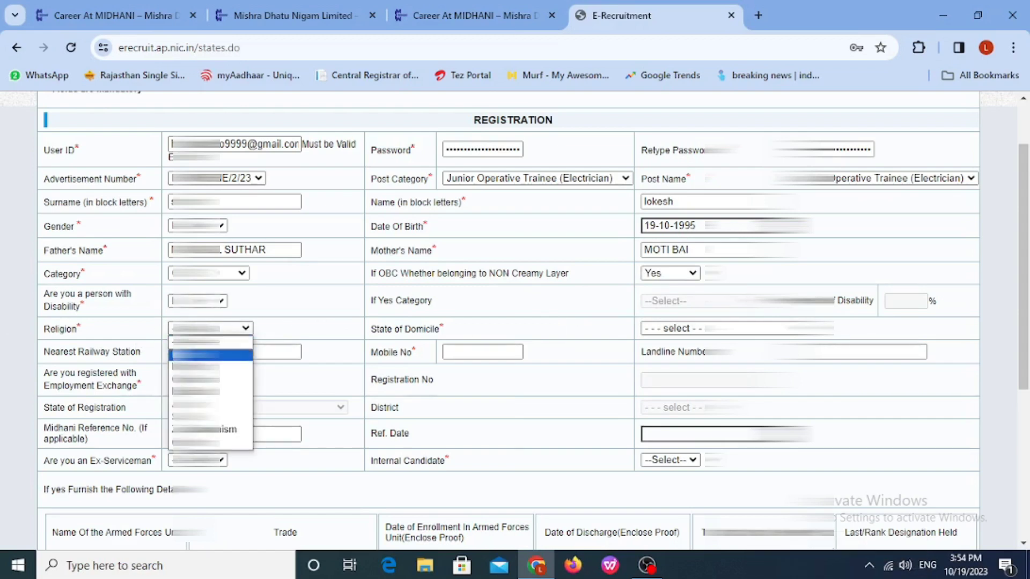
left_click(196, 367)
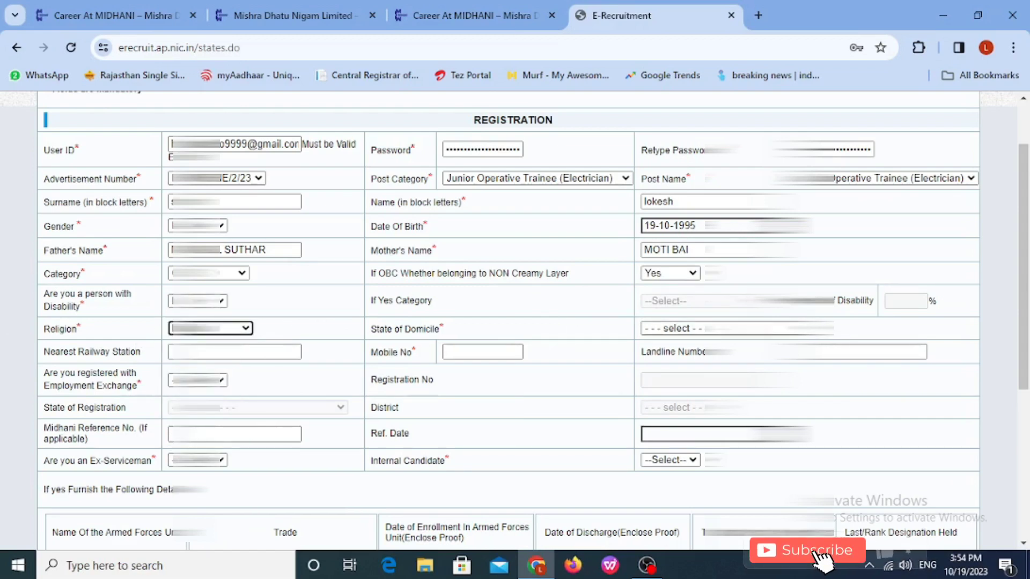
left_click(736, 328)
key("r")
left_click(737, 313)
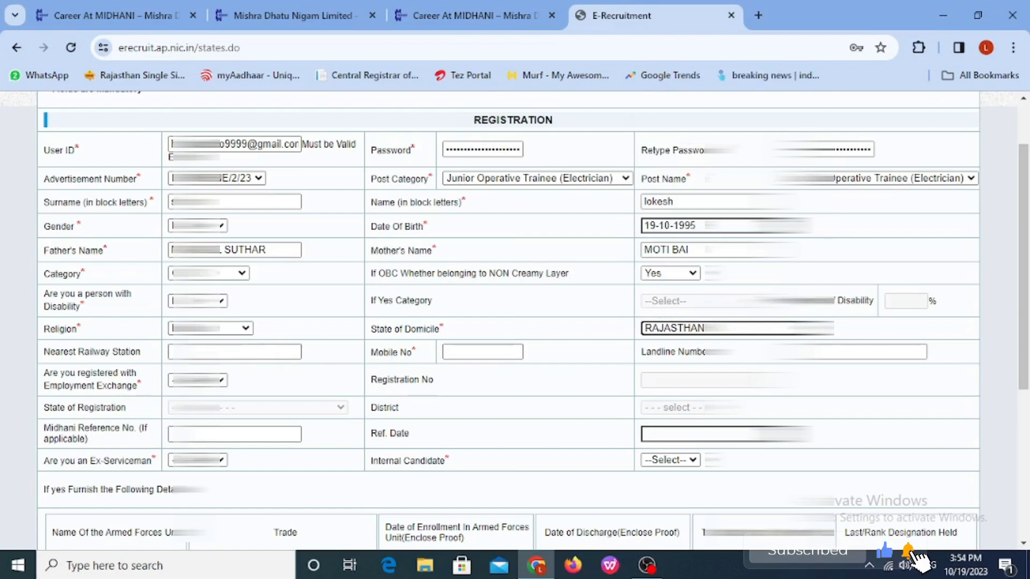
left_click(231, 354)
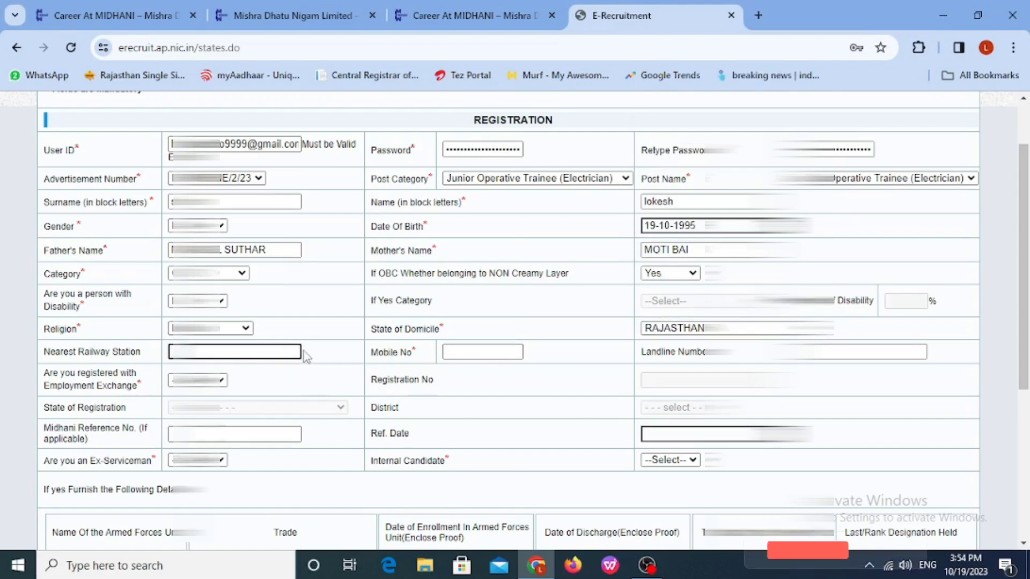
type("k")
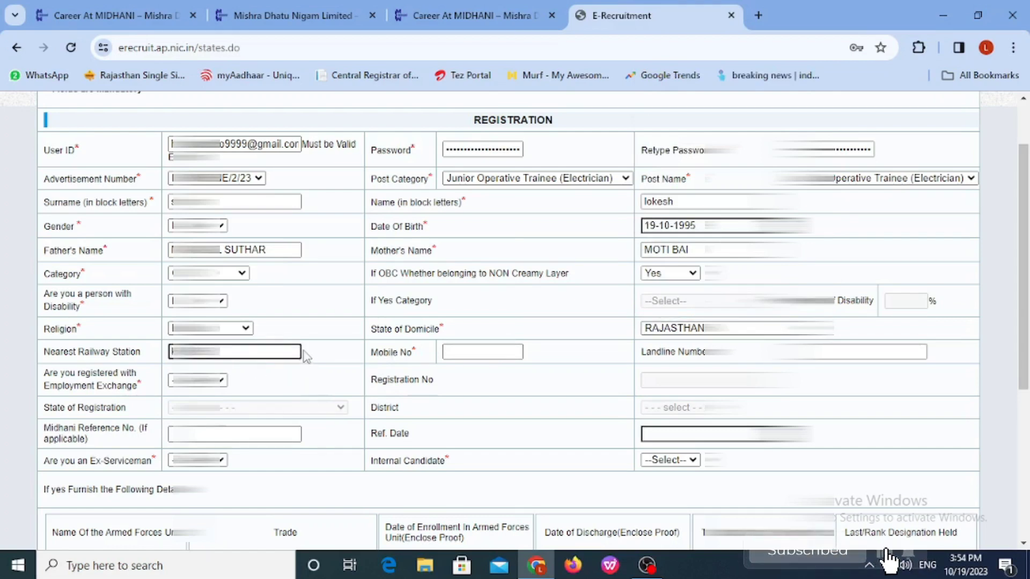
left_click(447, 358)
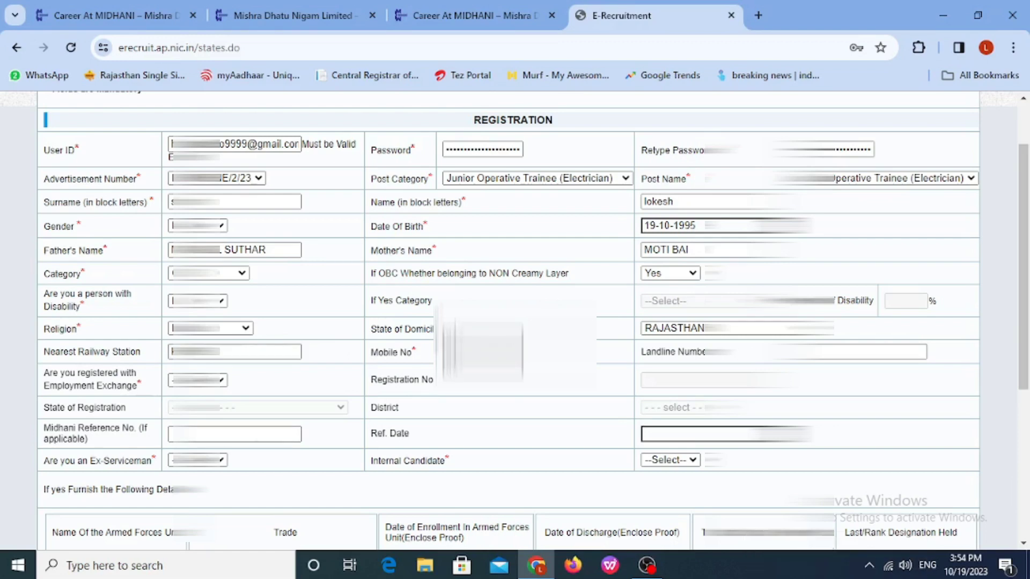
type("########")
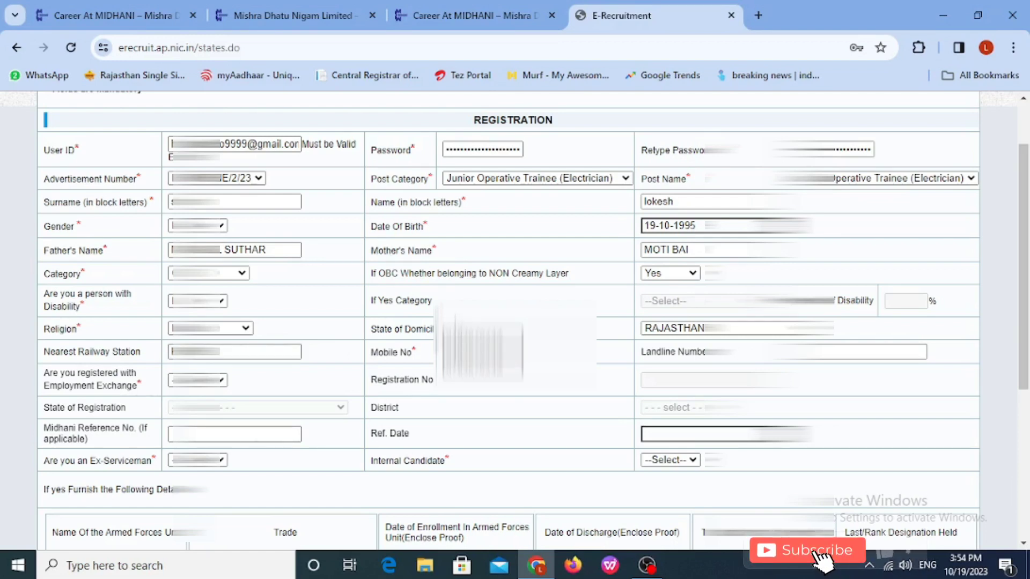
Step: Answer the employment exchange and ex-serviceman questions, and set Internal Candidate to No
left_click(198, 379)
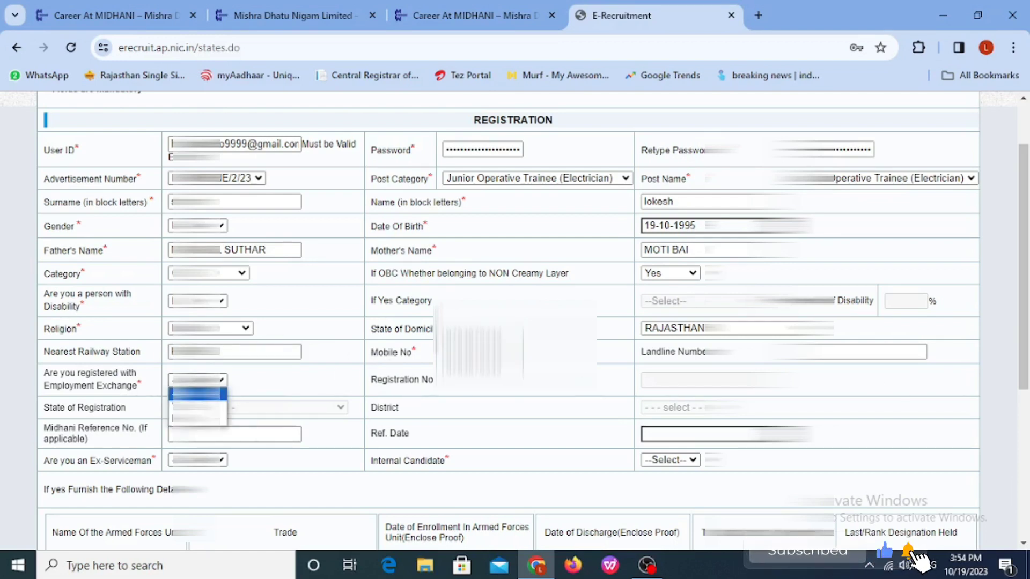
left_click(198, 419)
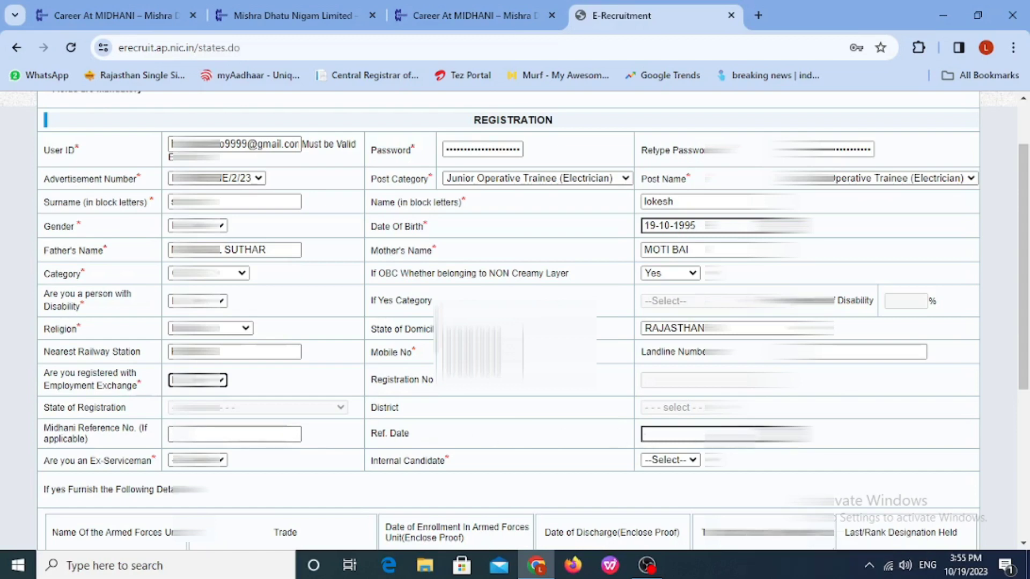
left_click(197, 459)
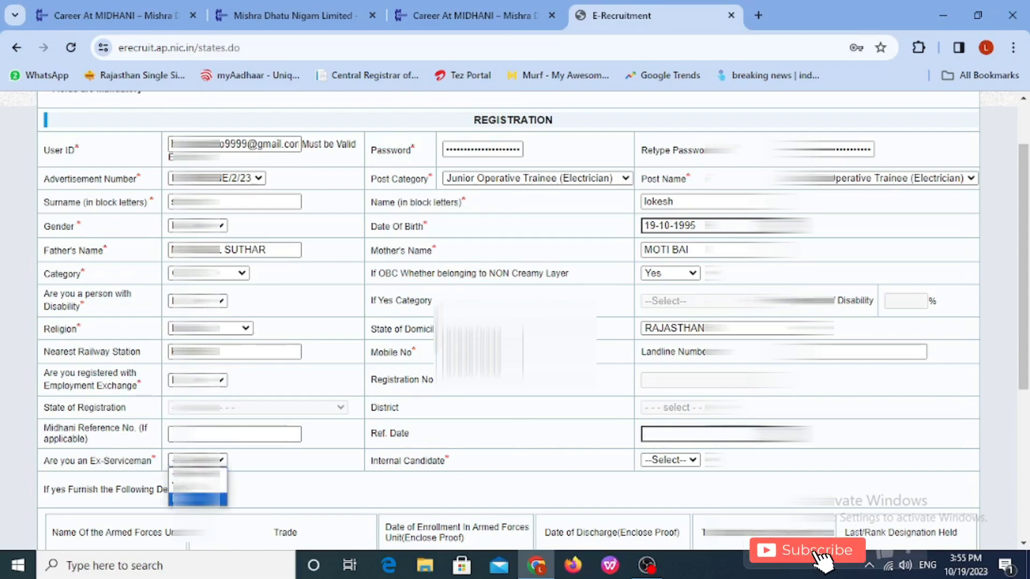
left_click(194, 498)
left_click(677, 461)
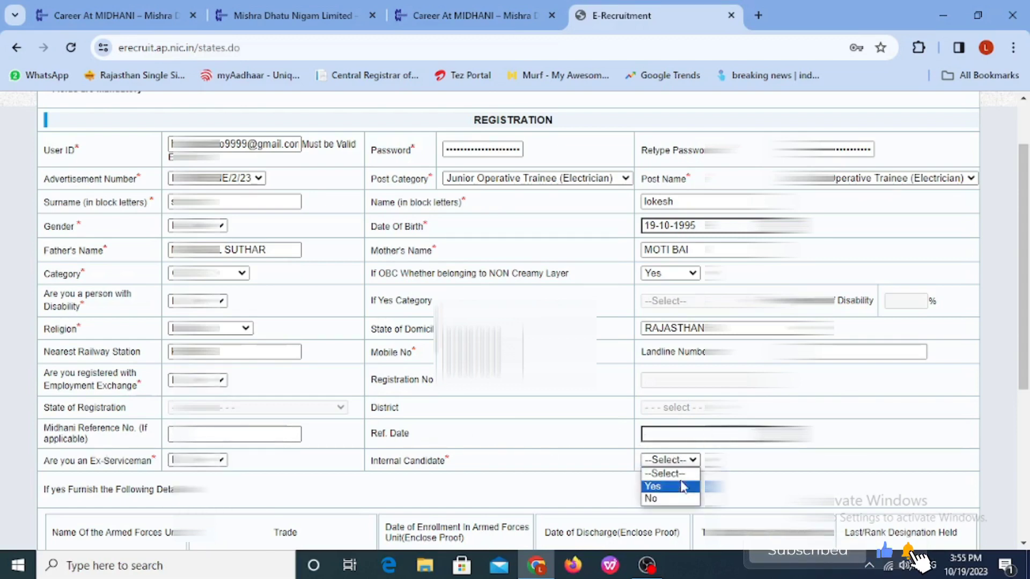
left_click(674, 499)
scroll(469, 452, "down", 3)
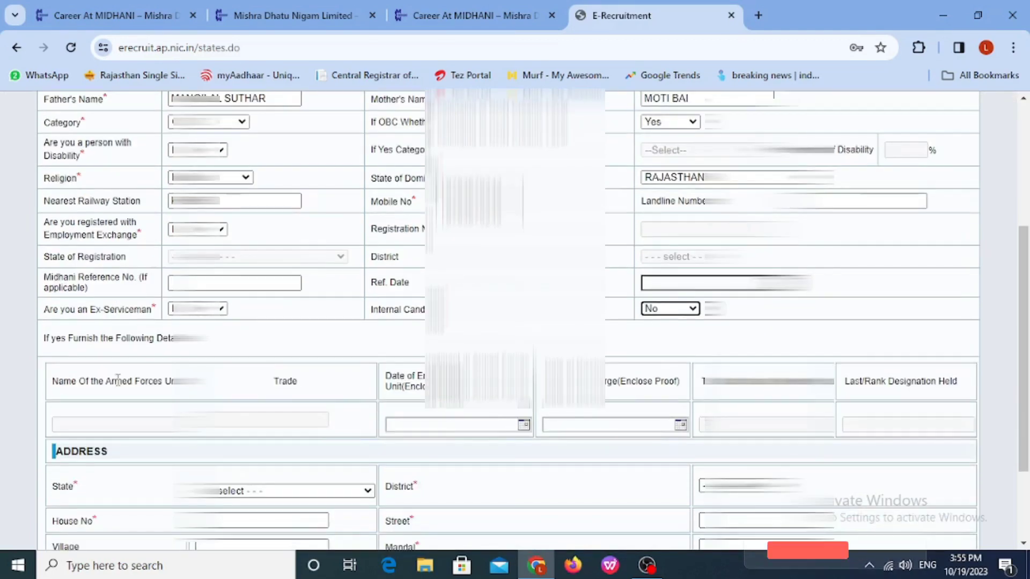
Step: Set the address state to RAJASTHAN and choose the home district
scroll(146, 370, "down", 3)
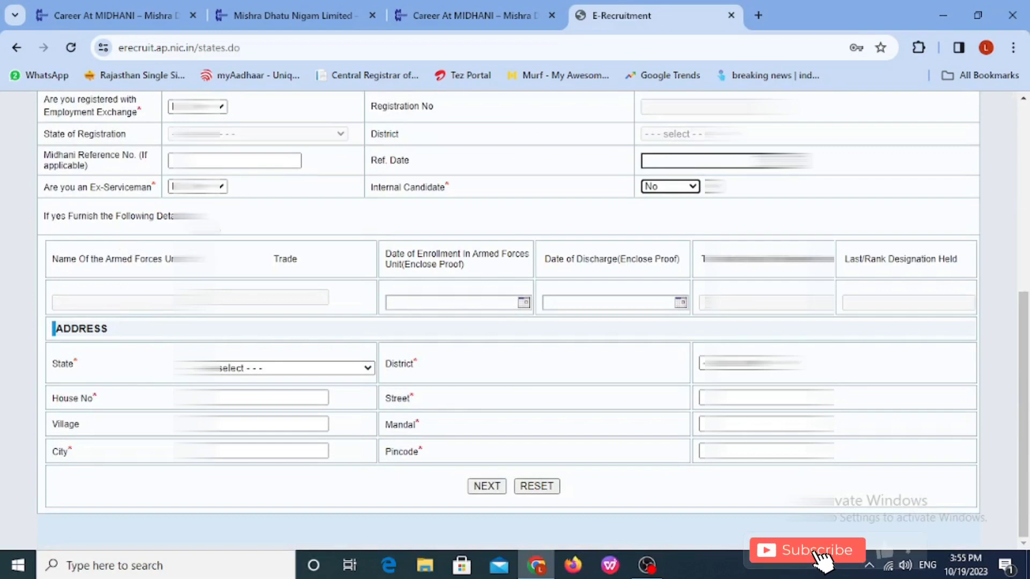
left_click(283, 366)
key("r")
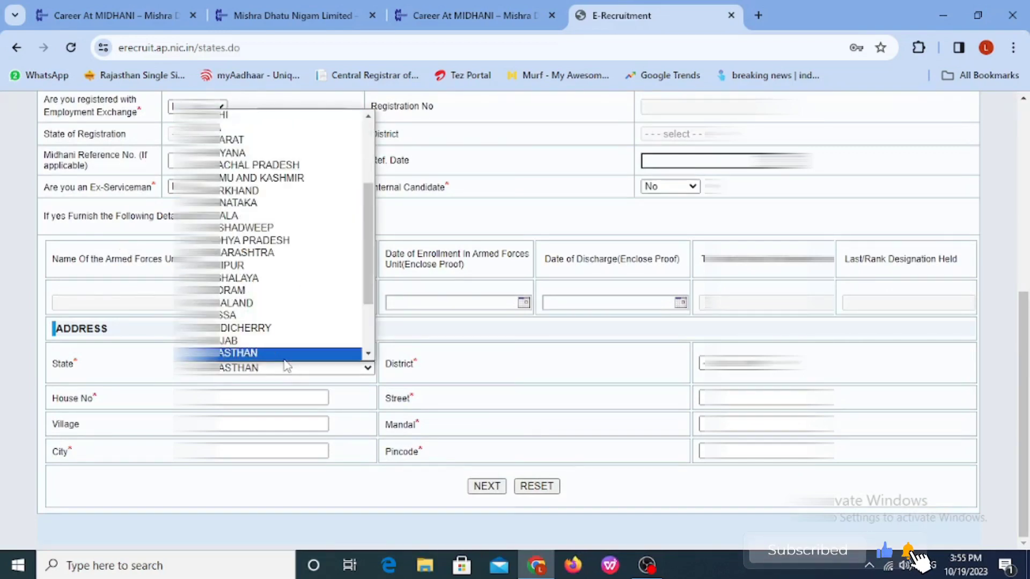
left_click(284, 358)
left_click(756, 363)
left_click(756, 364)
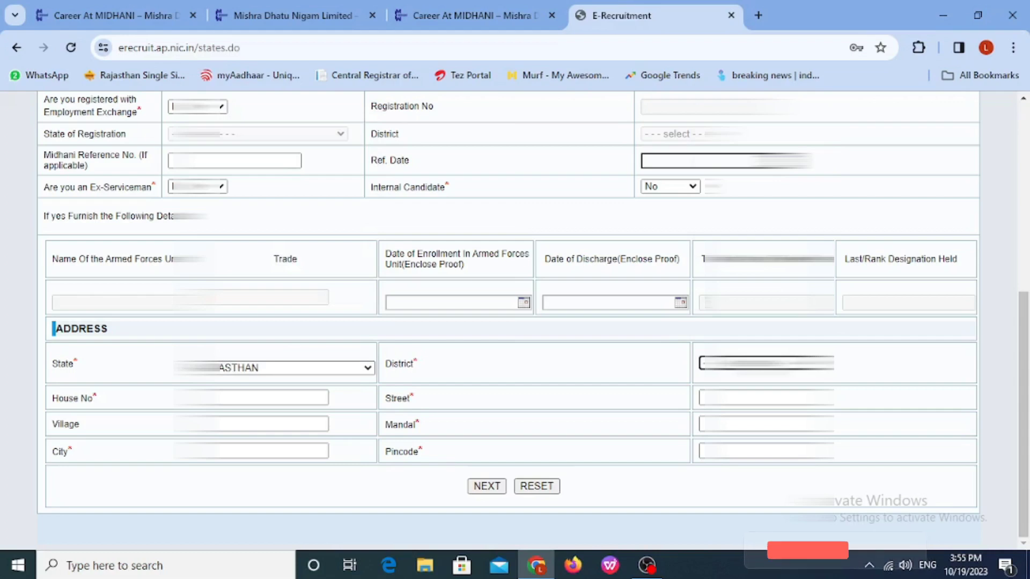
left_click(766, 363)
scroll(765, 299, "down", 3)
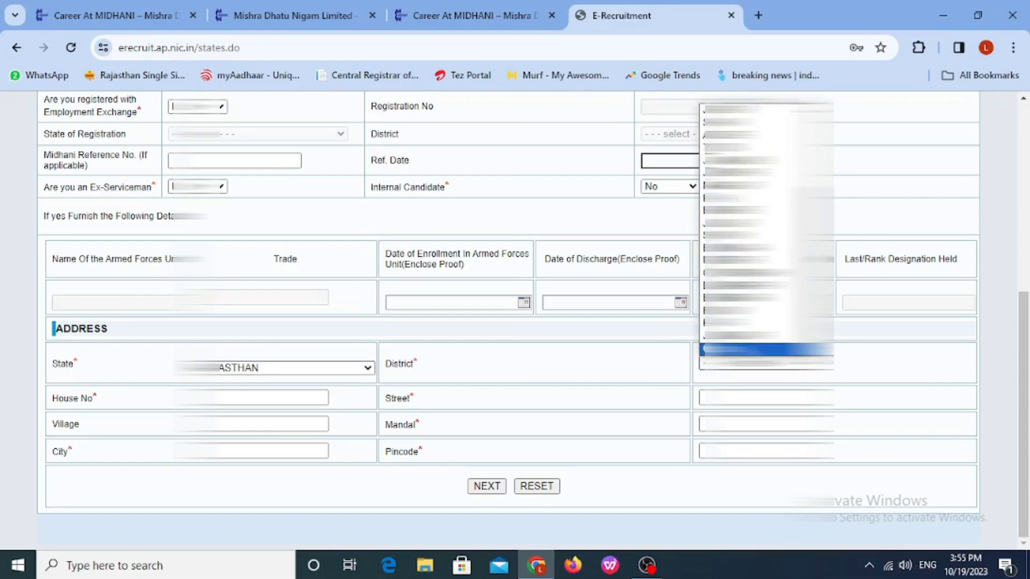
left_click(766, 348)
Step: Fill in the house number, street, village, mandal, city and pincode of the address
key("Tab")
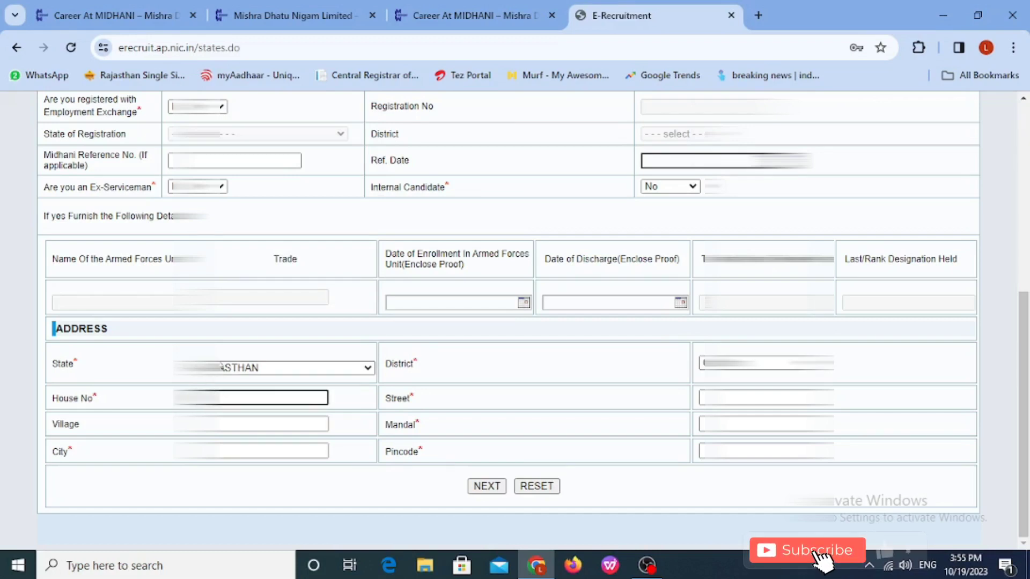
key("Tab")
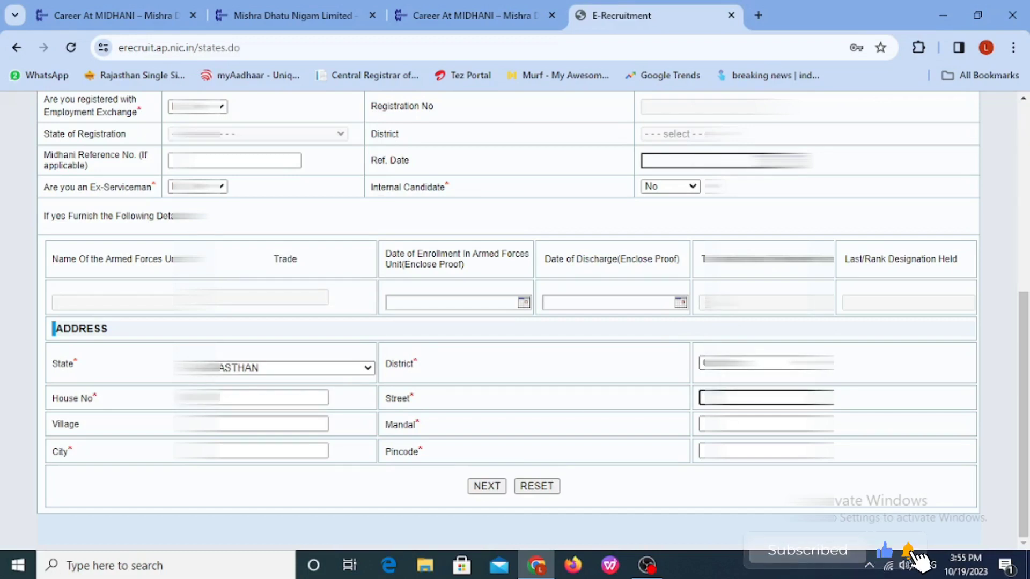
type("B")
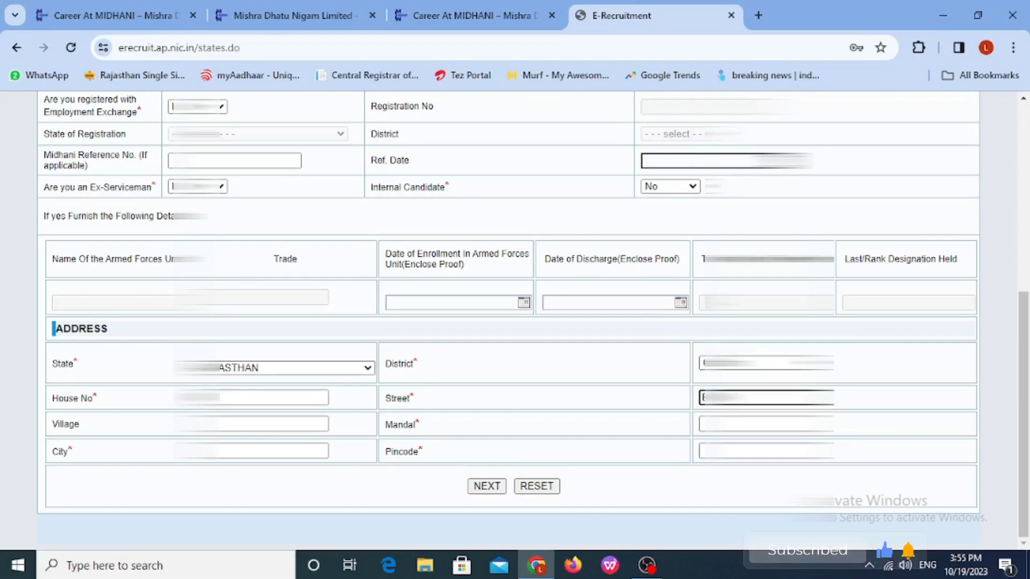
left_click(243, 418)
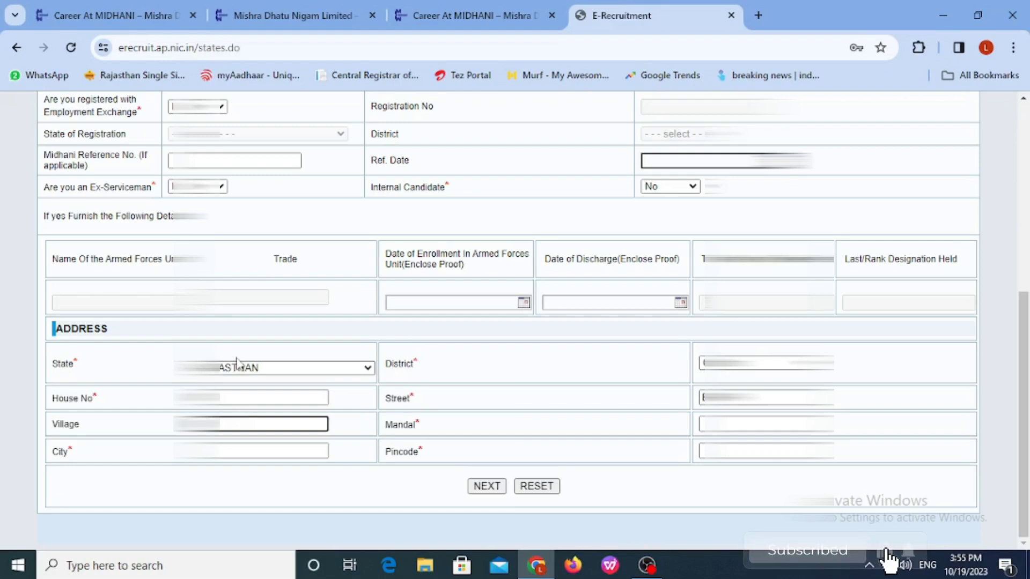
type("TA")
key("Tab")
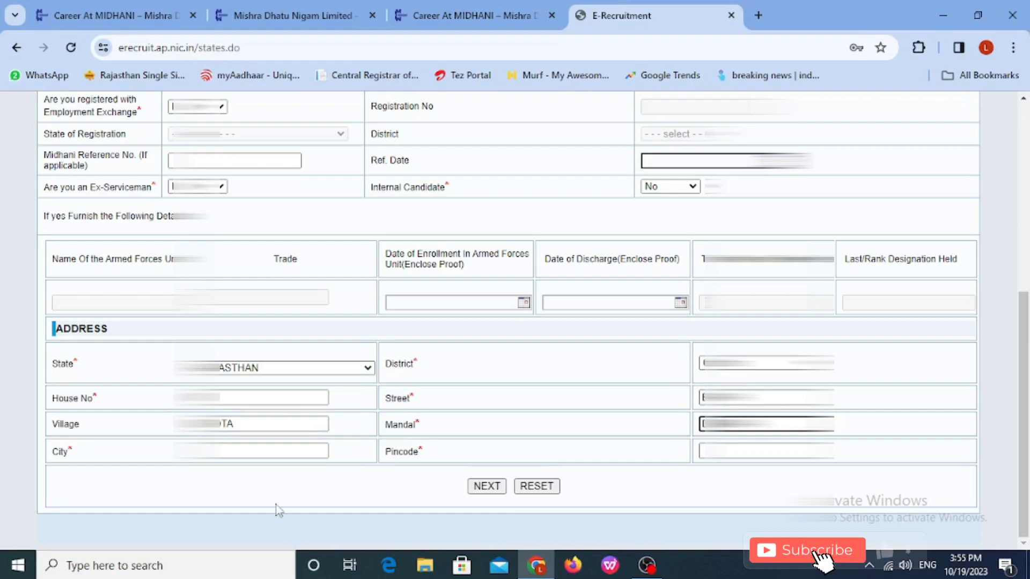
left_click(234, 452)
type("RAJSAMAND")
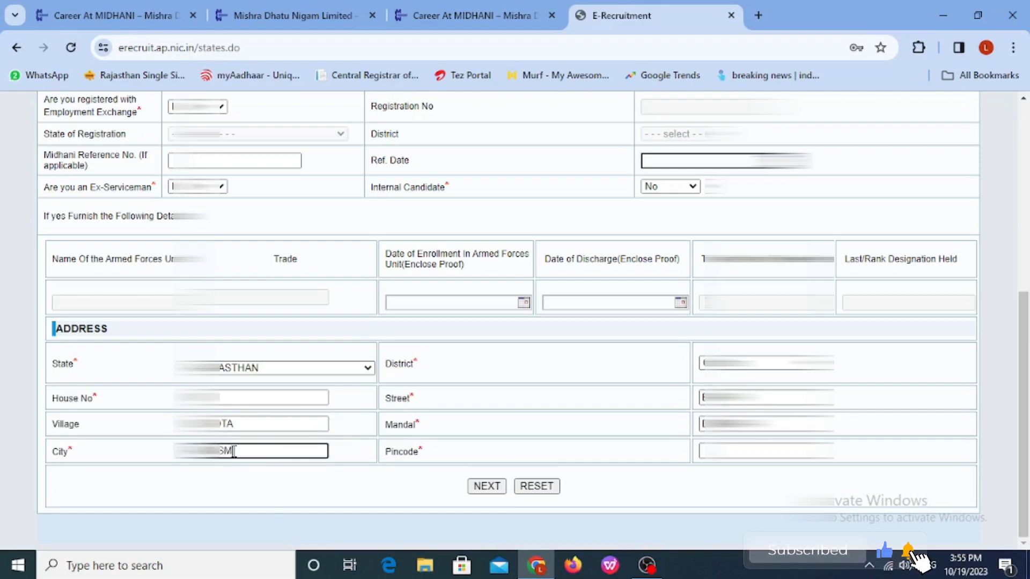
left_click(762, 451)
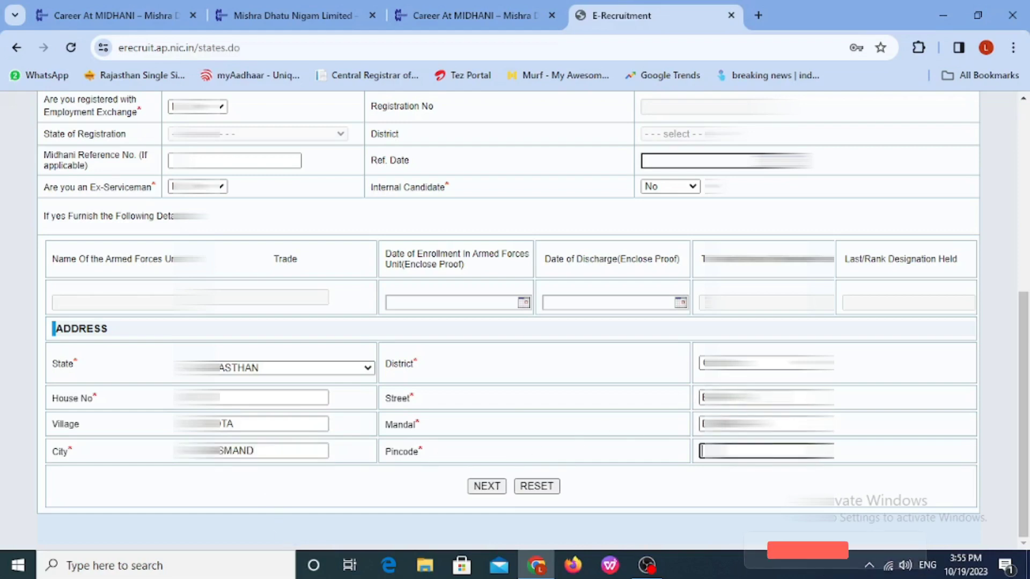
type("3")
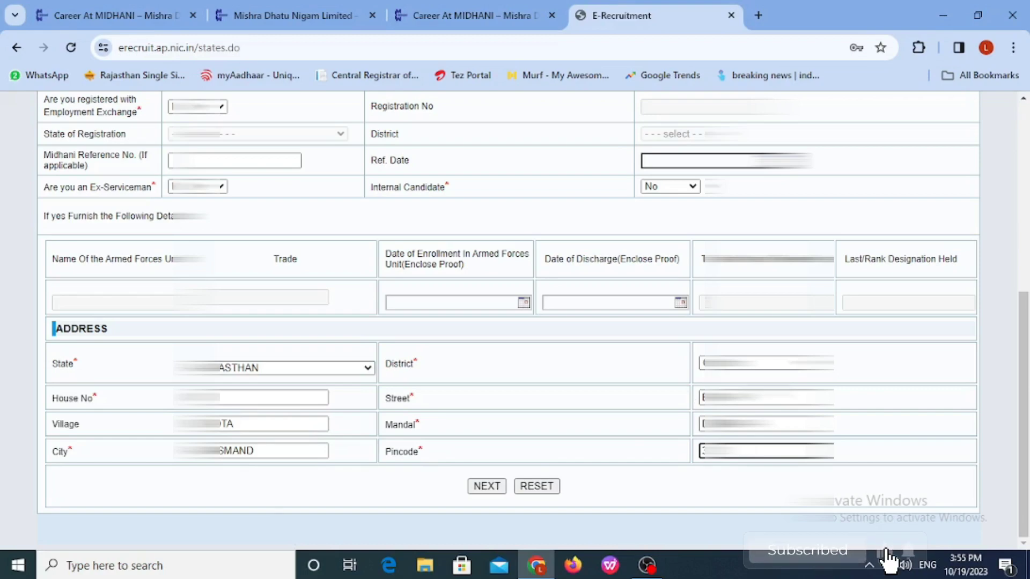
Step: Submit the registration with NEXT, decline saving the password, and go to the candidate login
left_click(486, 485)
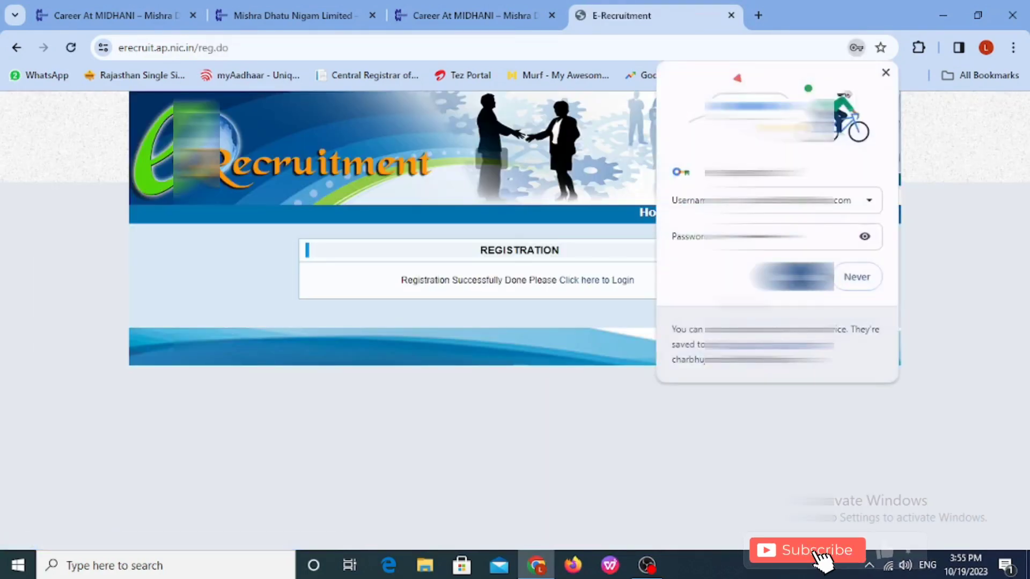
left_click(852, 277)
left_click(619, 281)
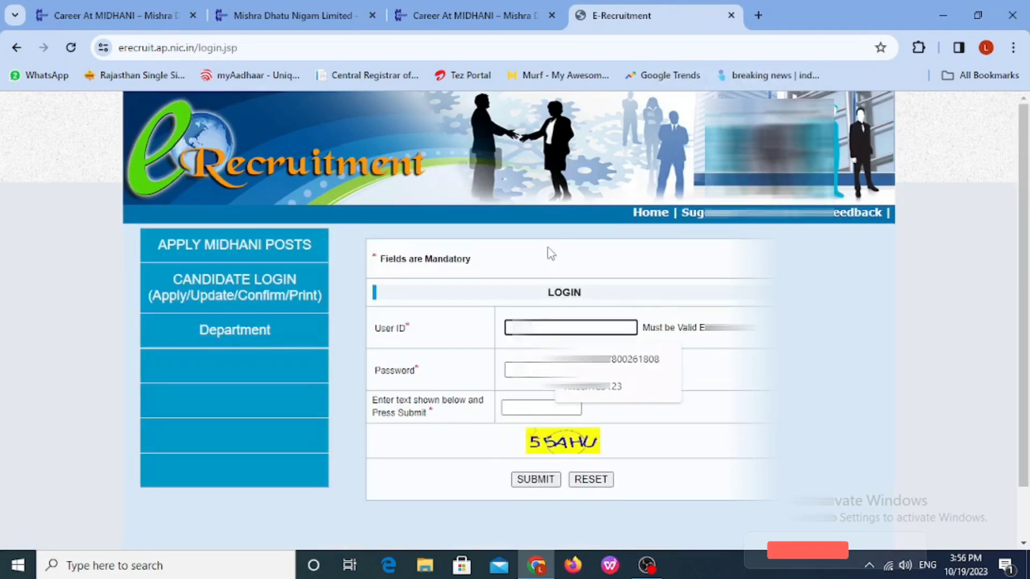
Step: Log in with the registered user ID, password and the displayed captcha
type("H")
key("BackSpace")
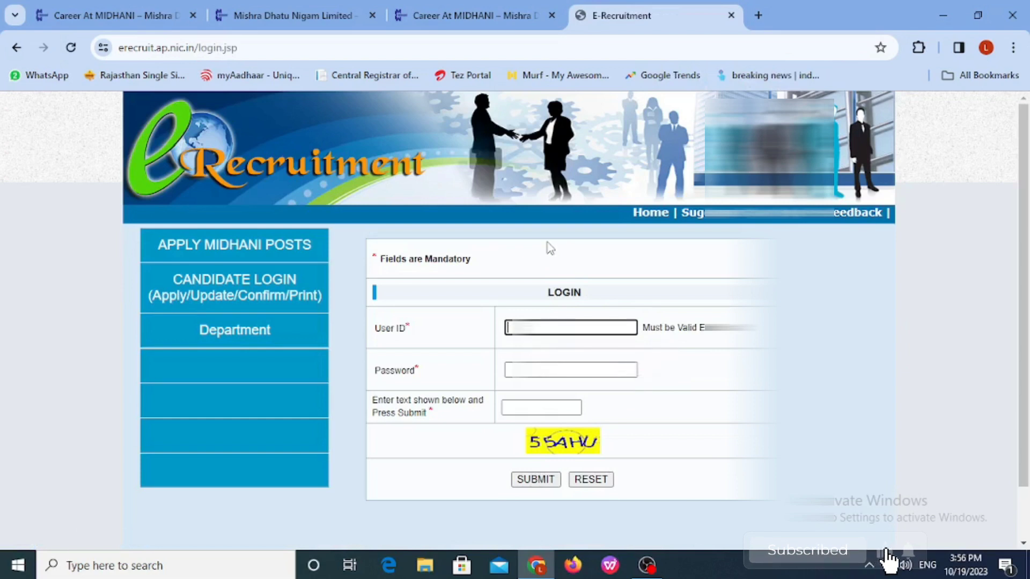
type("h")
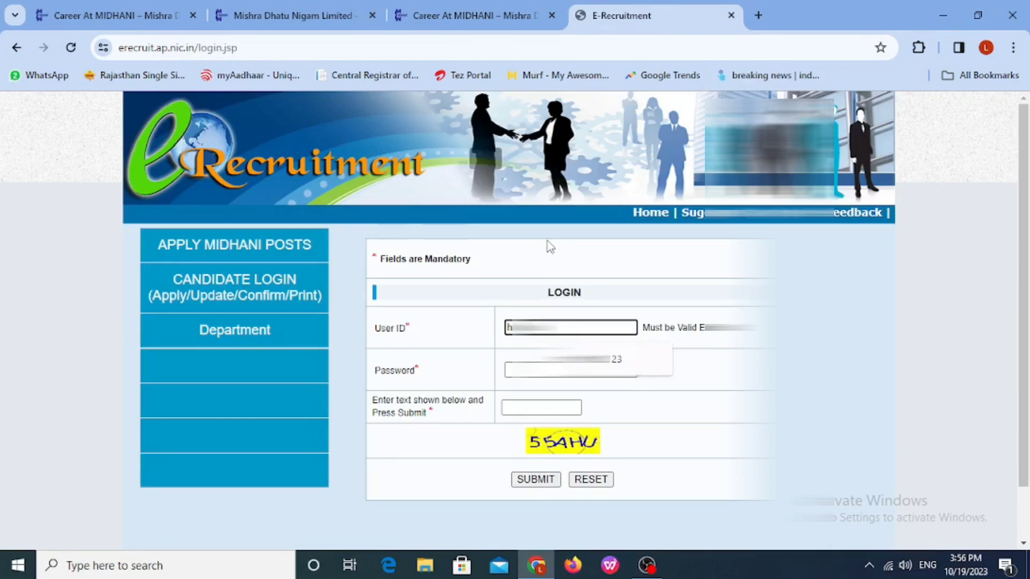
type("...")
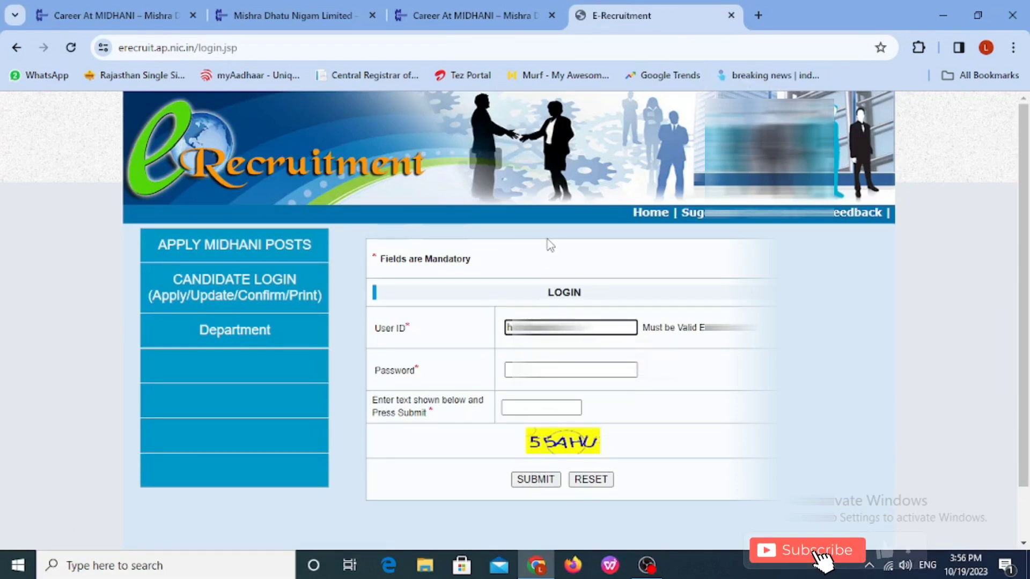
type("@gmail.c")
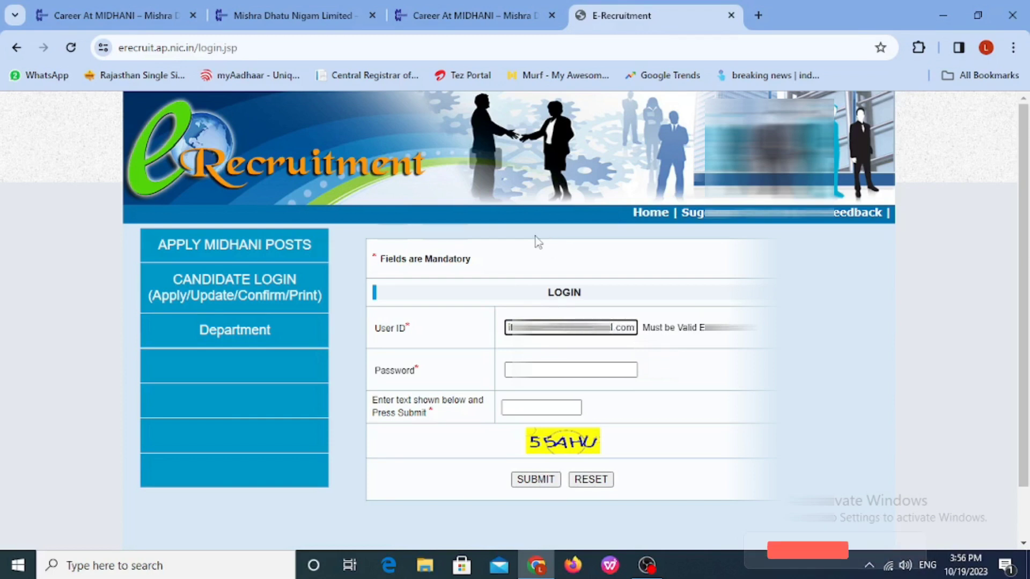
key("Tab")
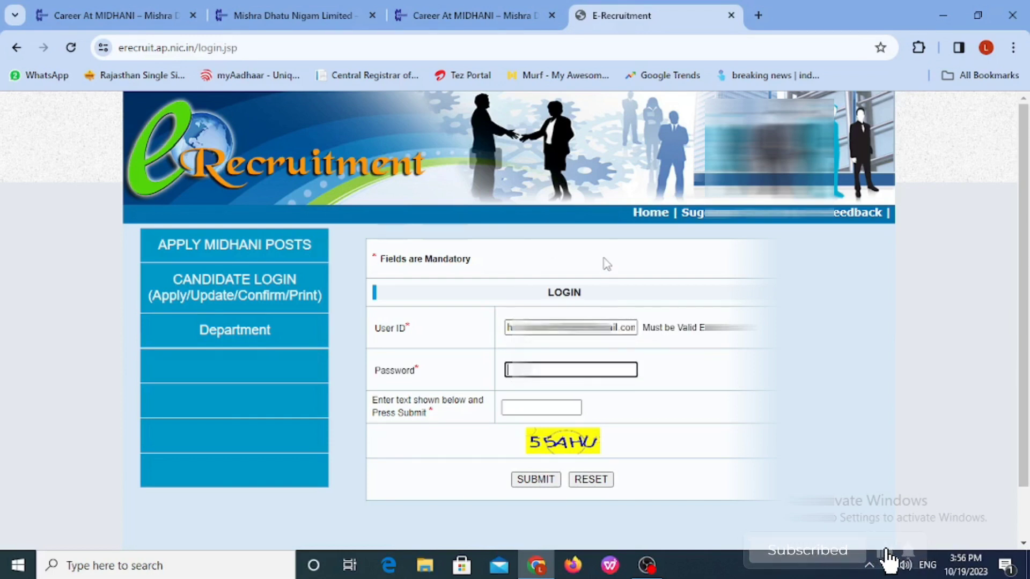
type("••")
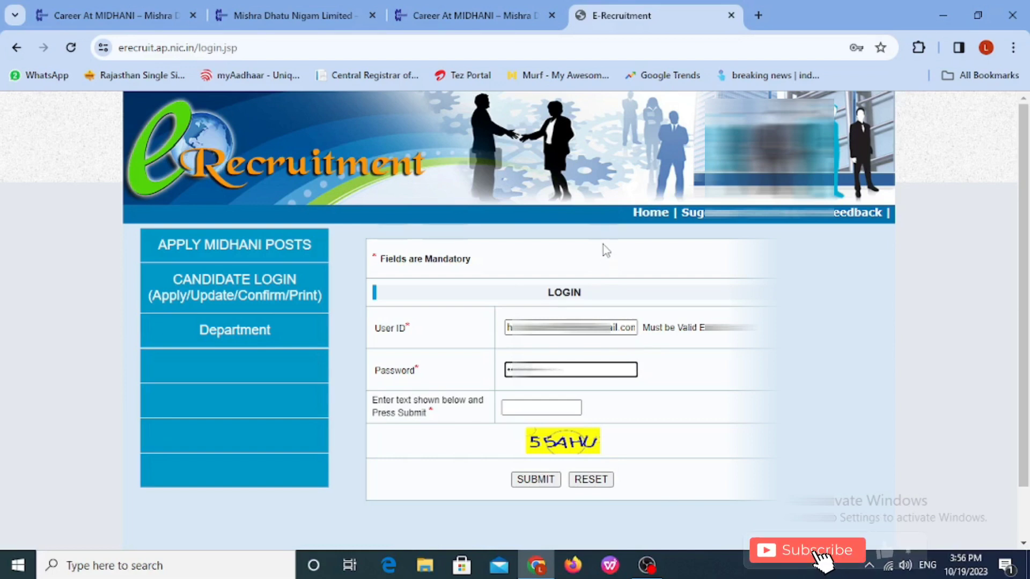
left_click(547, 406)
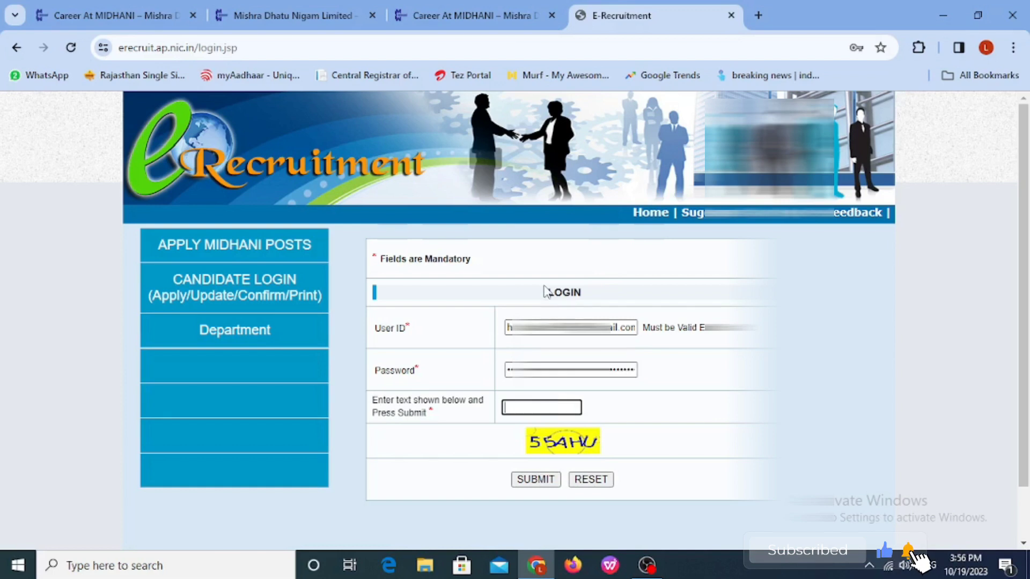
type("55")
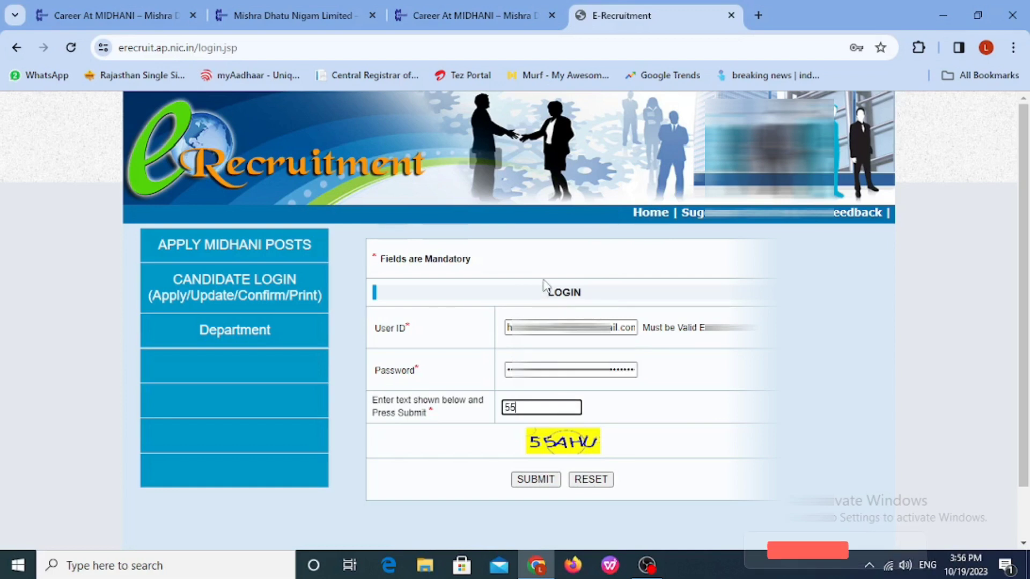
type("AHU")
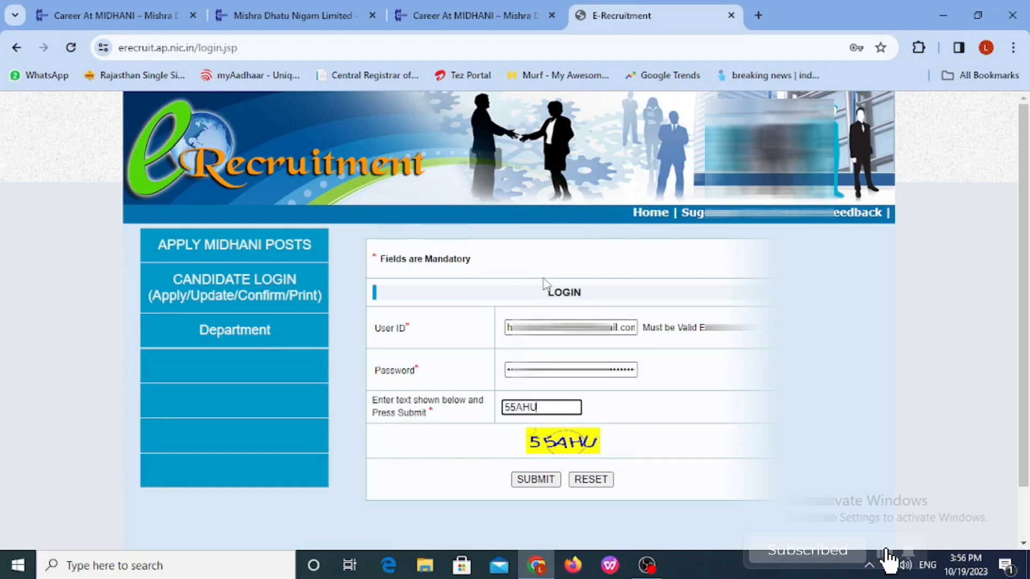
left_click(535, 479)
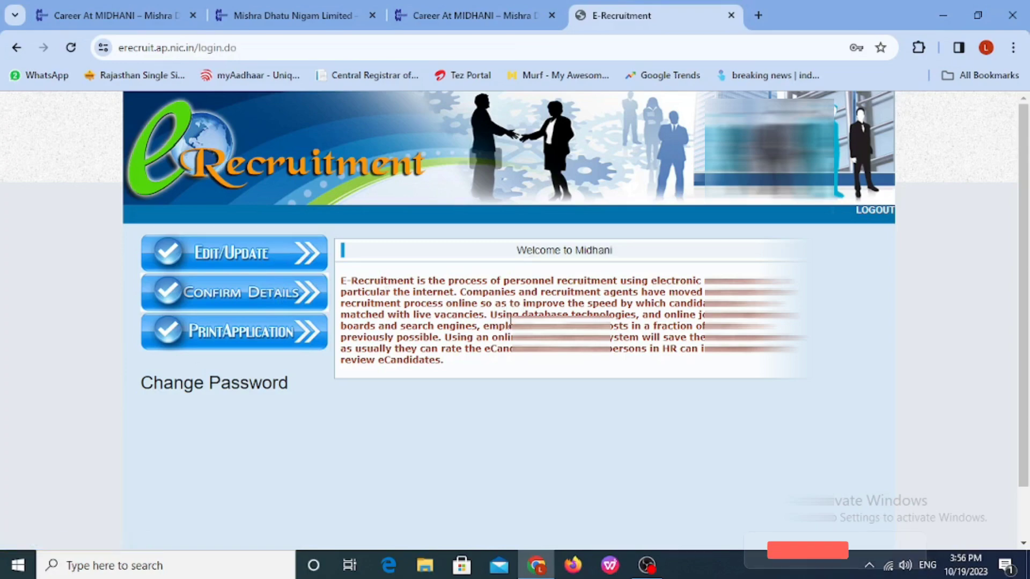
Step: Open the saved details via EDIT/UPDATE, review them, and add a new Educational Qualification entry
left_click(318, 272)
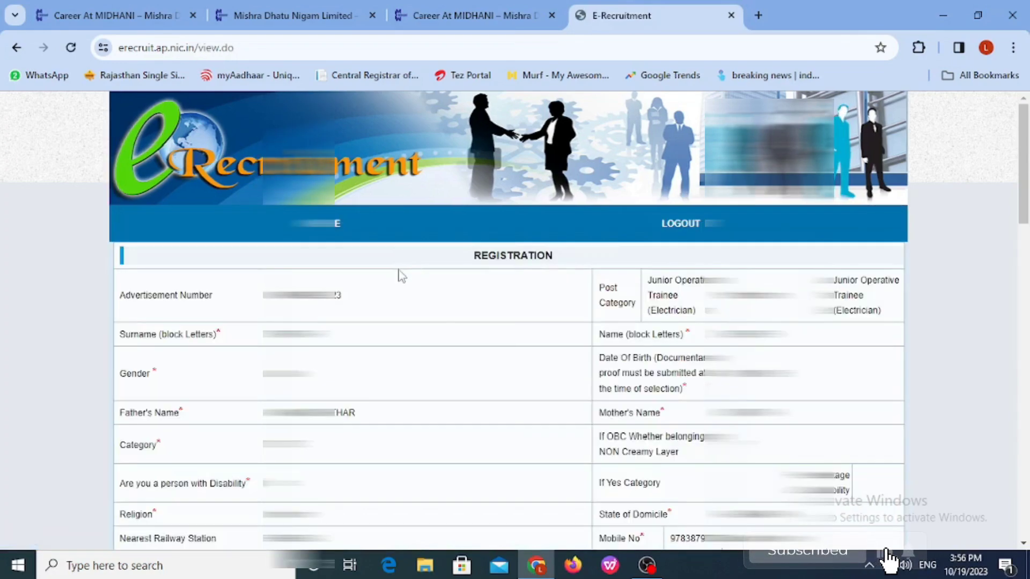
scroll(381, 286, "down", 15)
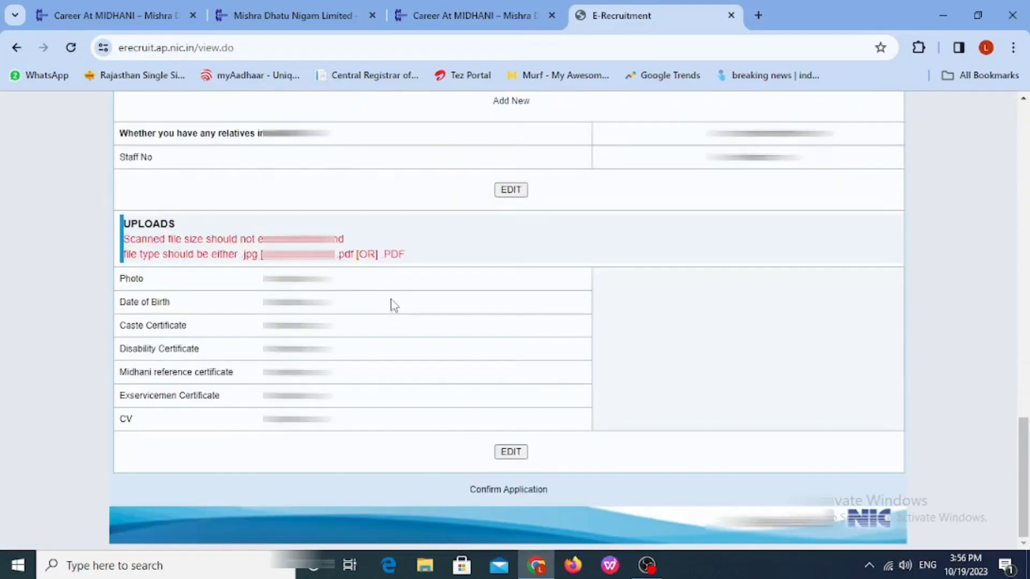
scroll(387, 291, "up", 2)
scroll(380, 243, "up", 2)
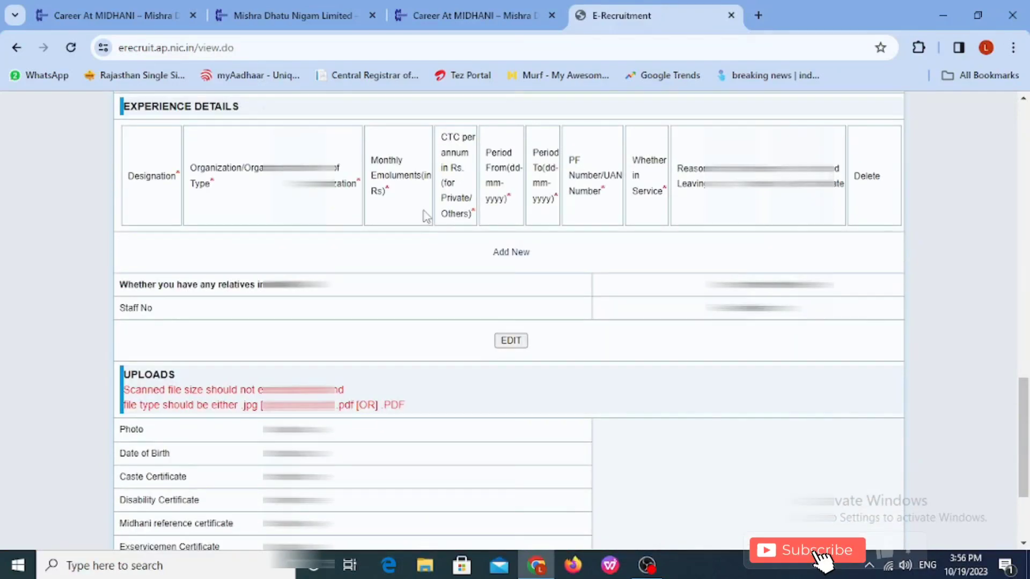
scroll(418, 215, "up", 6)
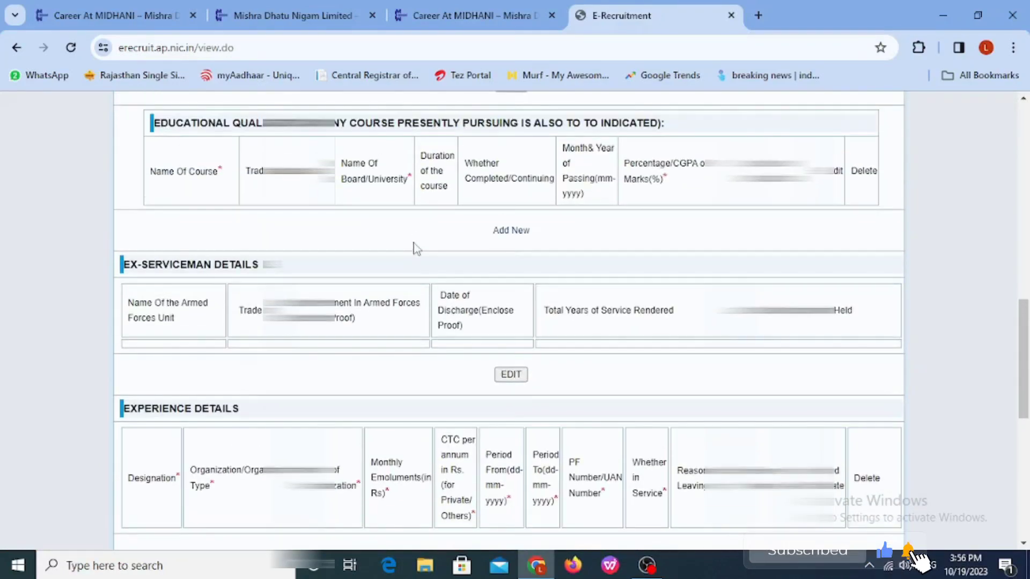
scroll(416, 249, "up", 7)
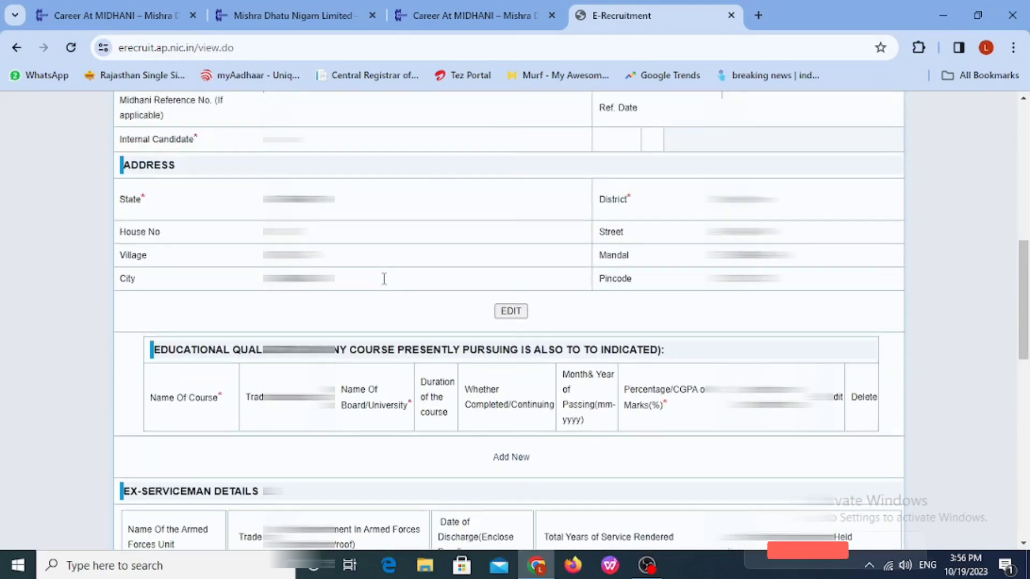
scroll(382, 283, "up", 2)
scroll(381, 282, "down", 6)
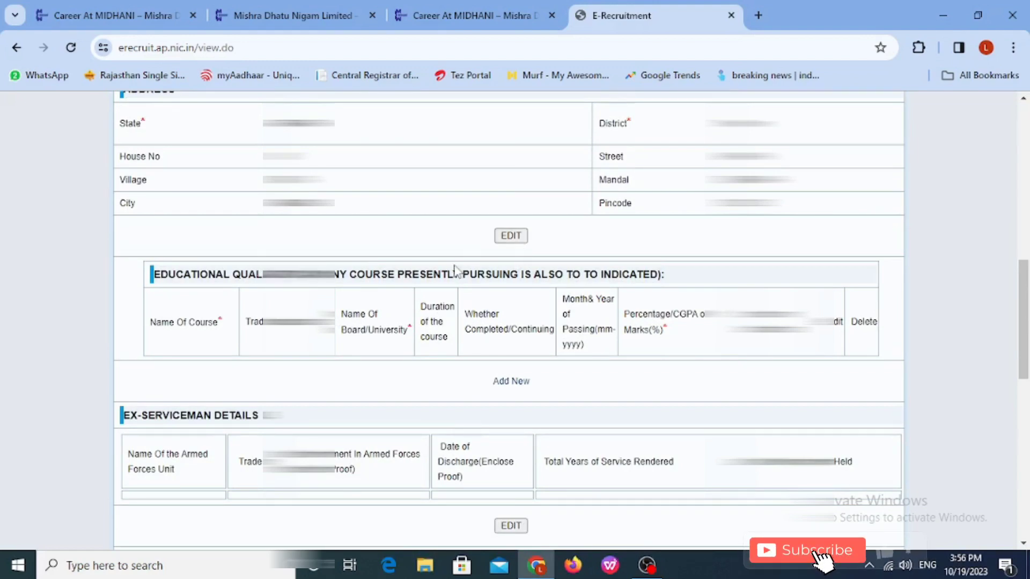
scroll(475, 244, "up", 12)
scroll(467, 247, "down", 8)
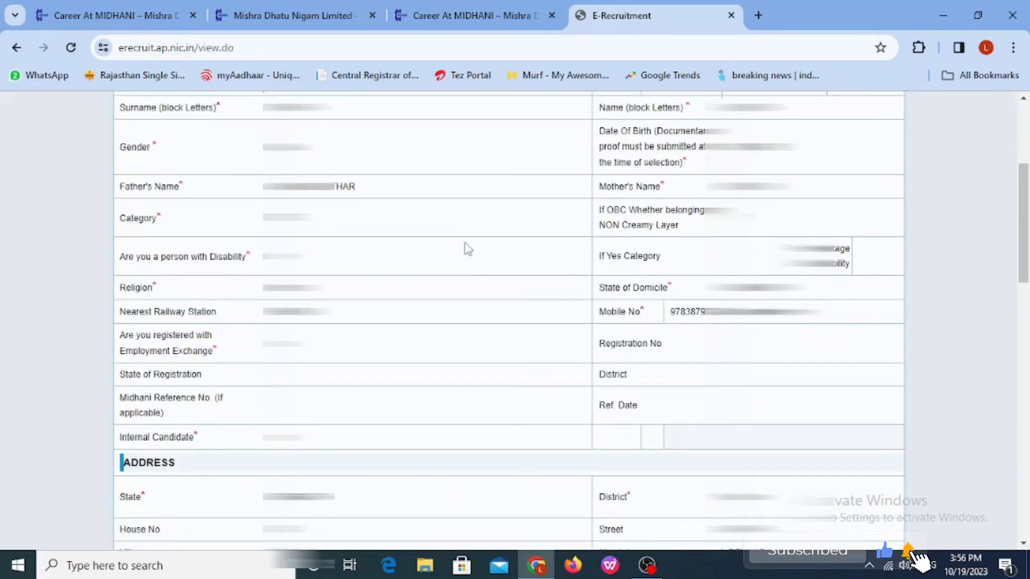
scroll(468, 250, "down", 5)
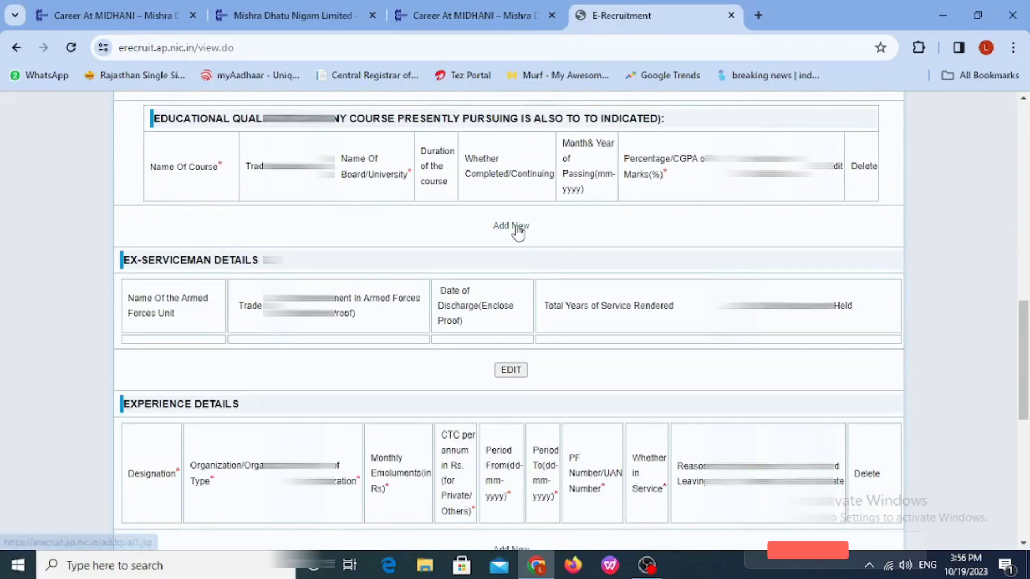
left_click(517, 224)
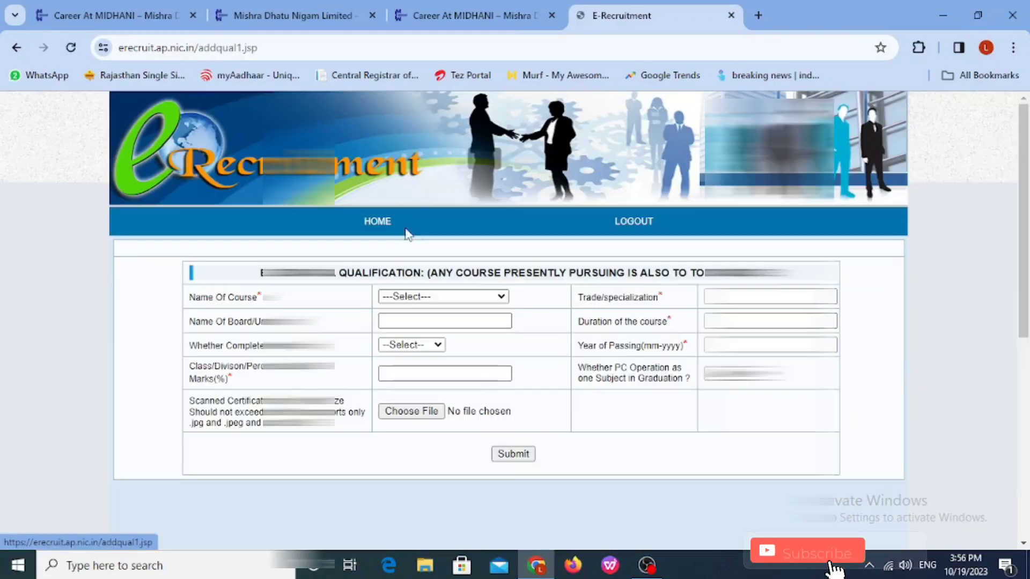
Step: Choose ITI as the course, enter the trade, and set the board to 'iti nathdwara'
left_click(439, 298)
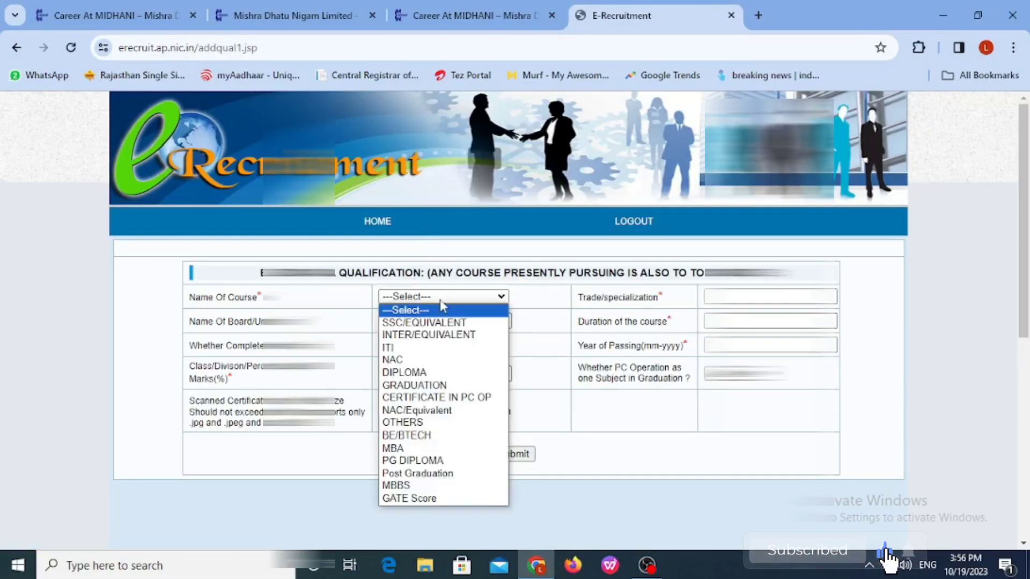
left_click(440, 348)
key("Tab")
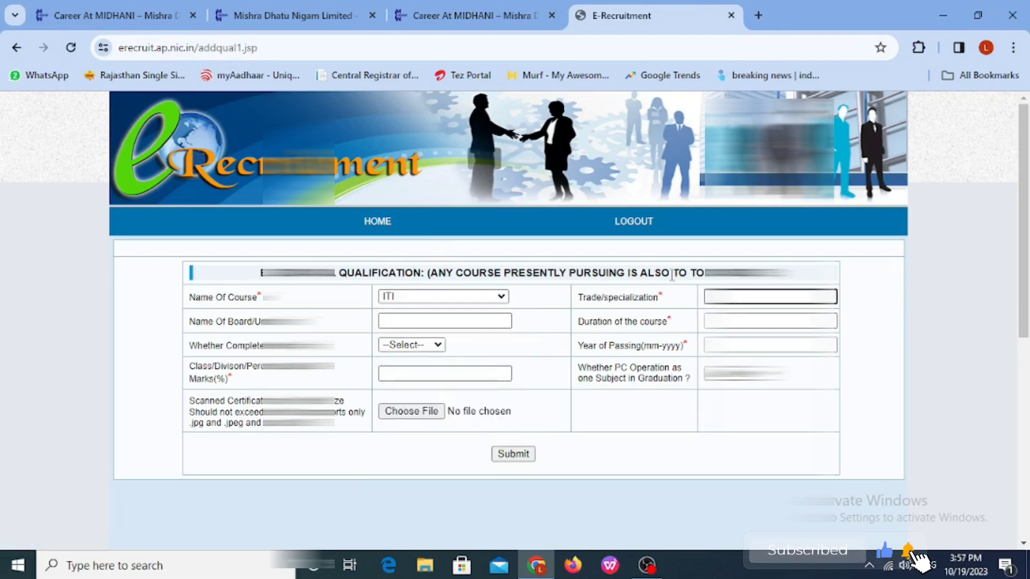
type("...")
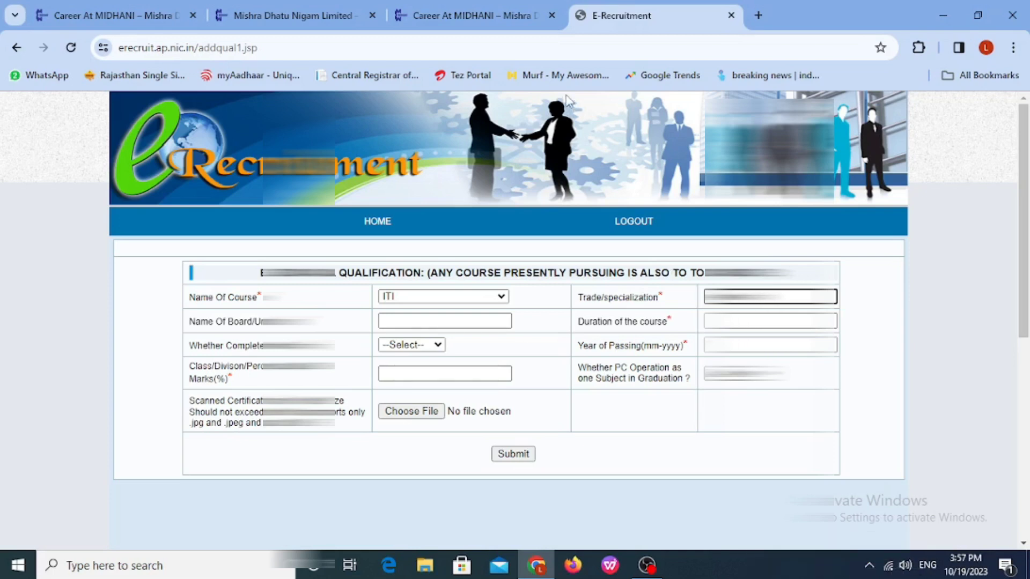
left_click(408, 322)
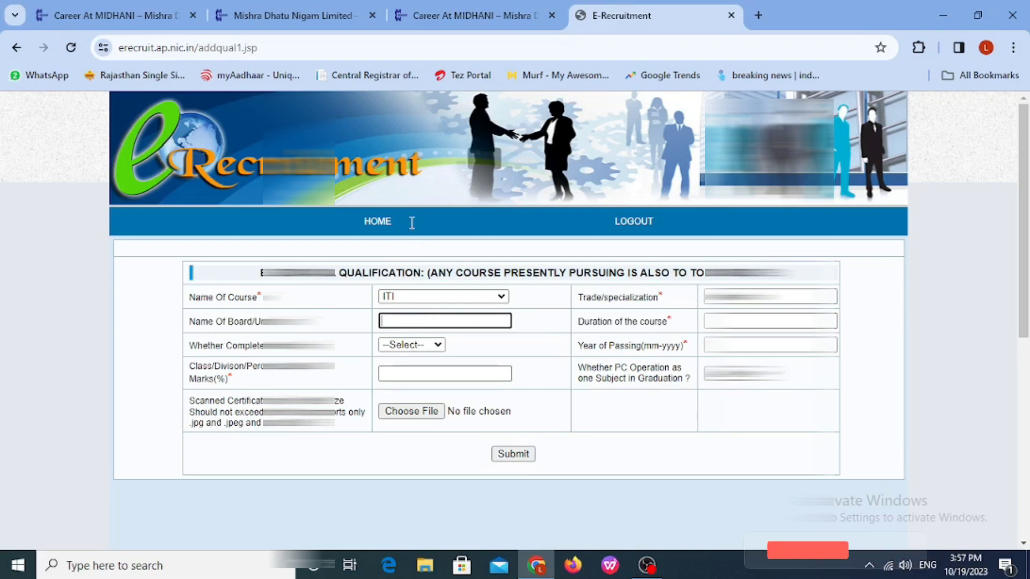
type("iti ")
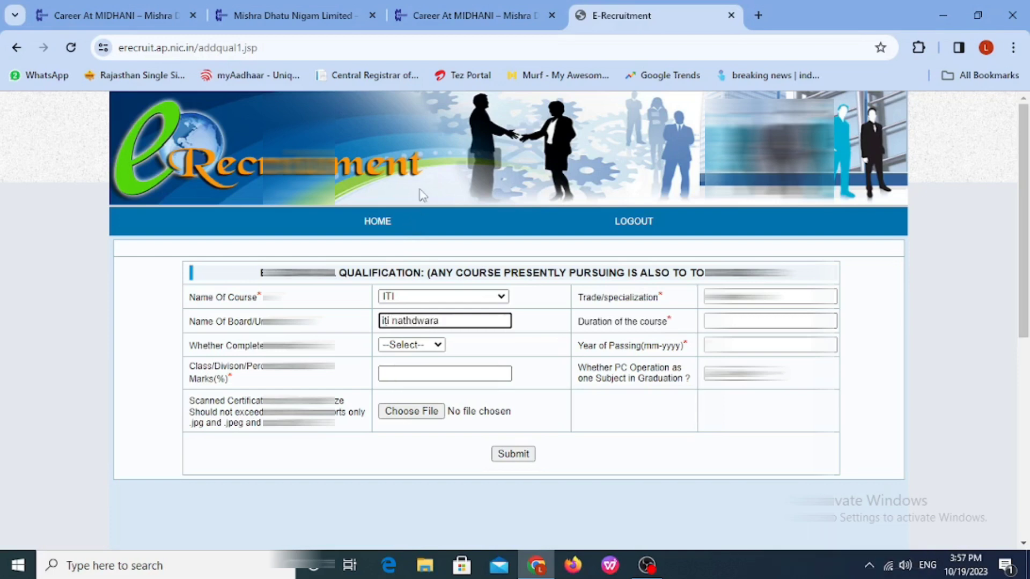
type("nathdwara")
key("Tab")
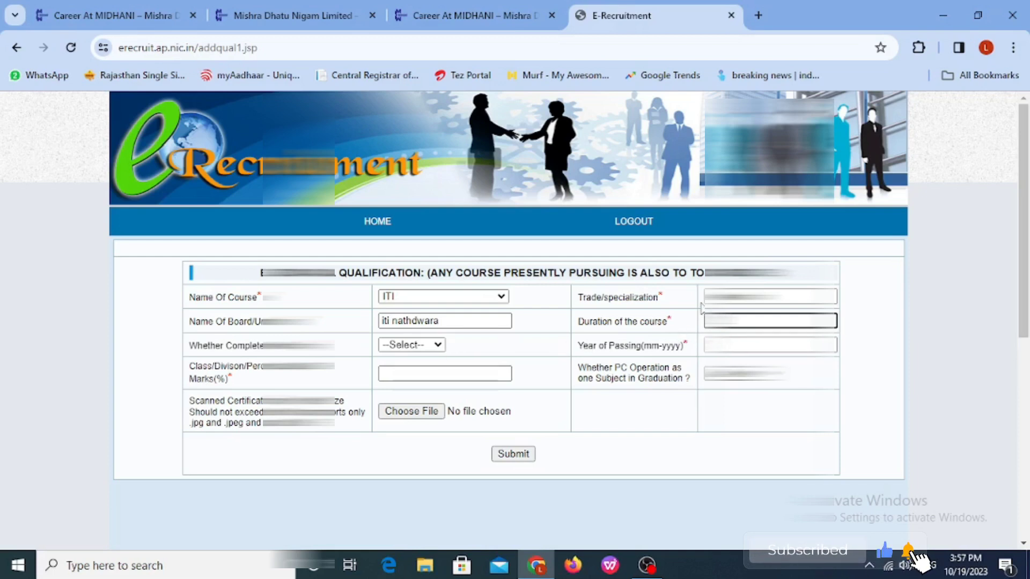
Step: Mark the course Completed, enter 65 percent marks, and choose the scanned certificate file
left_click(419, 348)
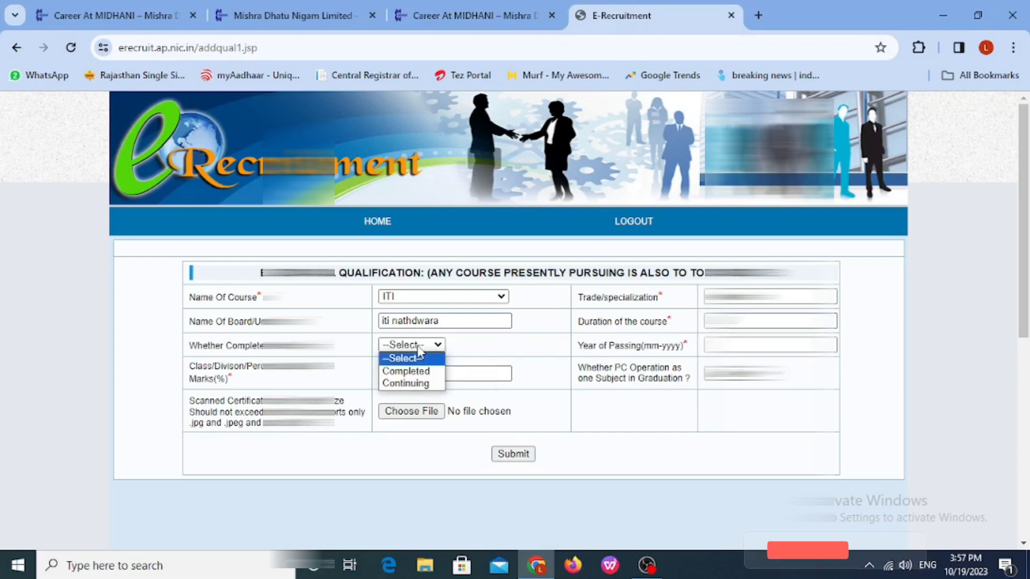
left_click(406, 371)
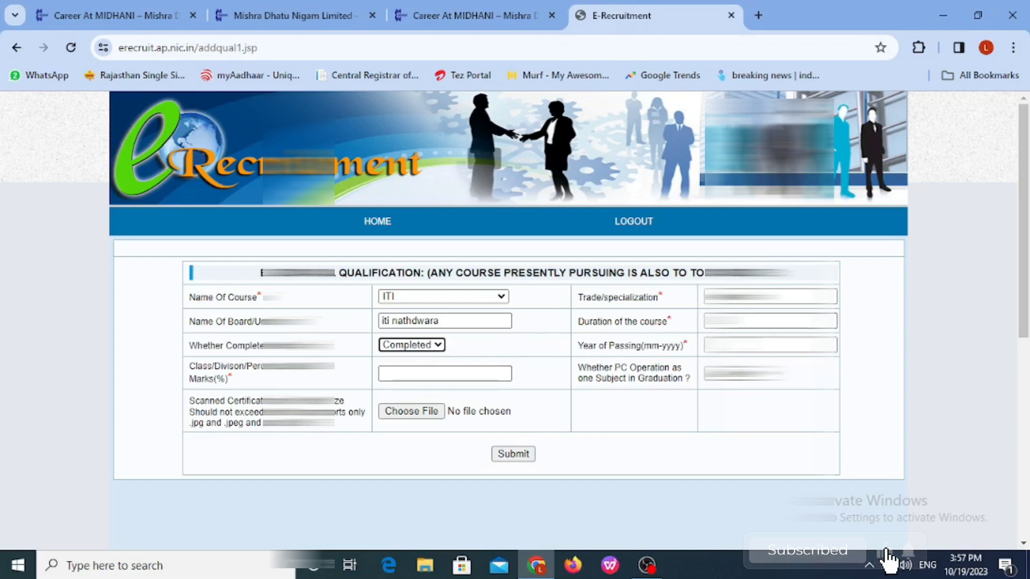
left_click(750, 345)
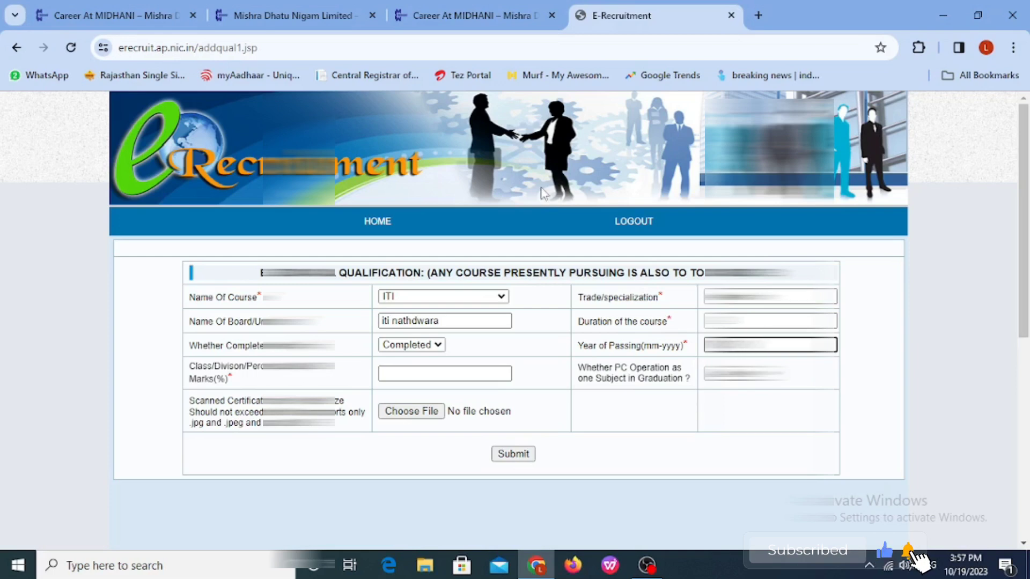
left_click(416, 367)
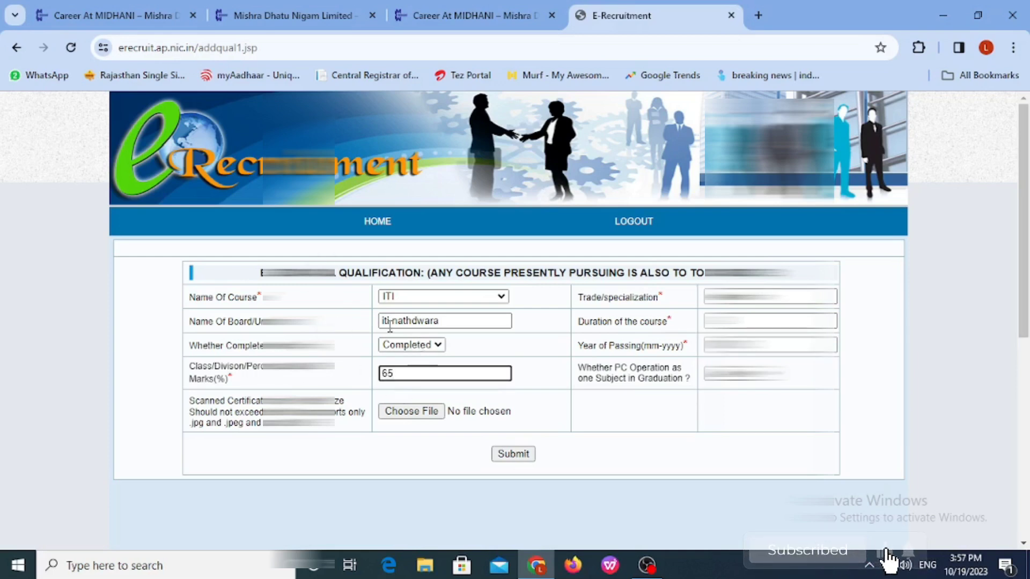
left_click(443, 414)
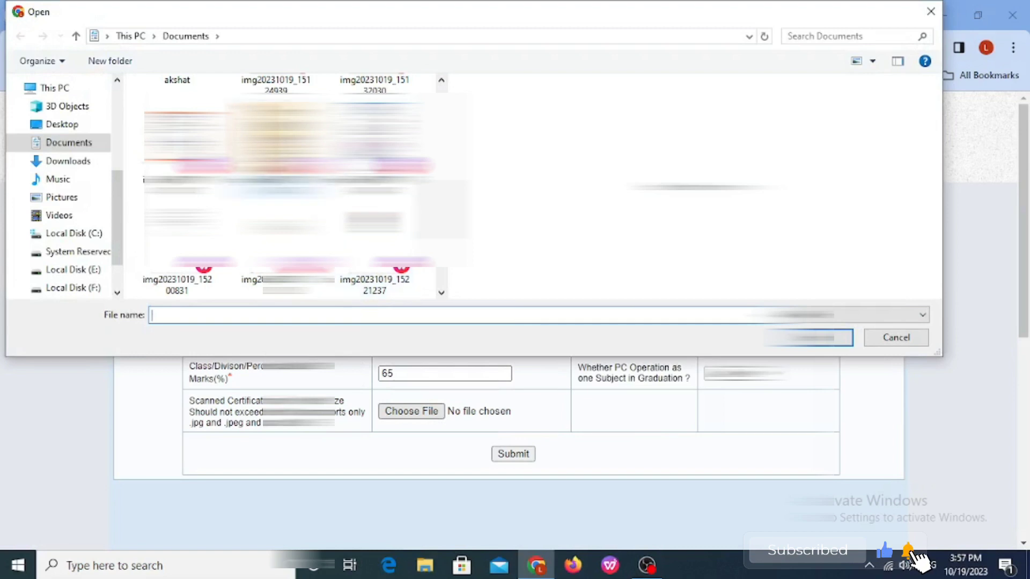
Step: Attach the ITI certificate PDF and save the iti nathdwara qualification (24, completed, 07/2023, 65%)
scroll(374, 155, "up", 3)
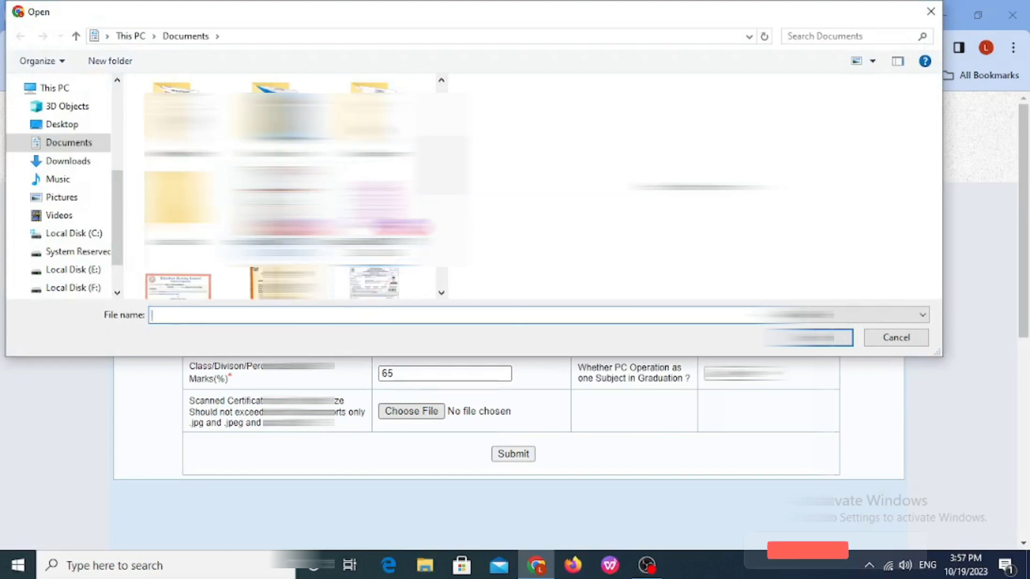
double_click(279, 214)
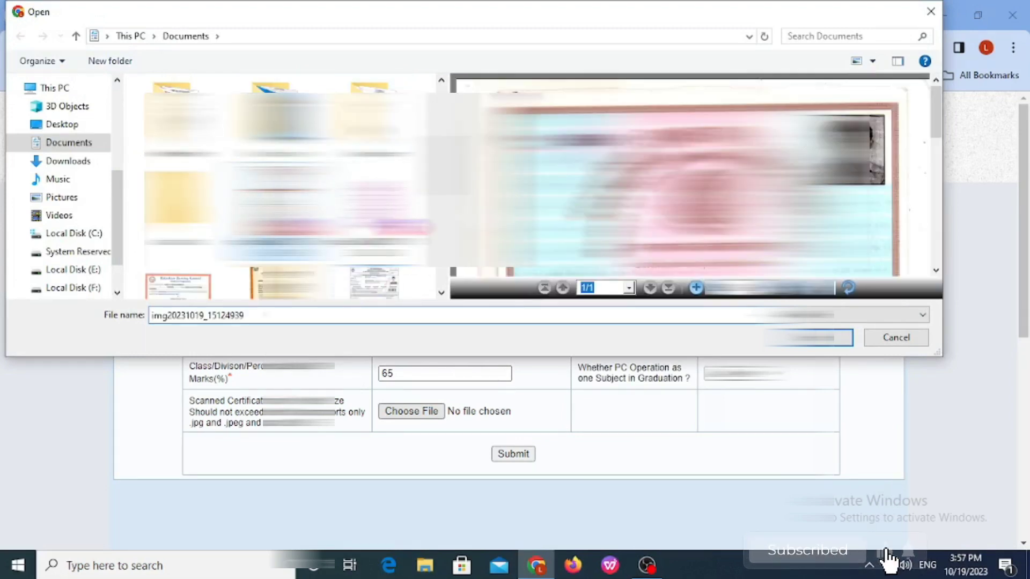
left_click(511, 455)
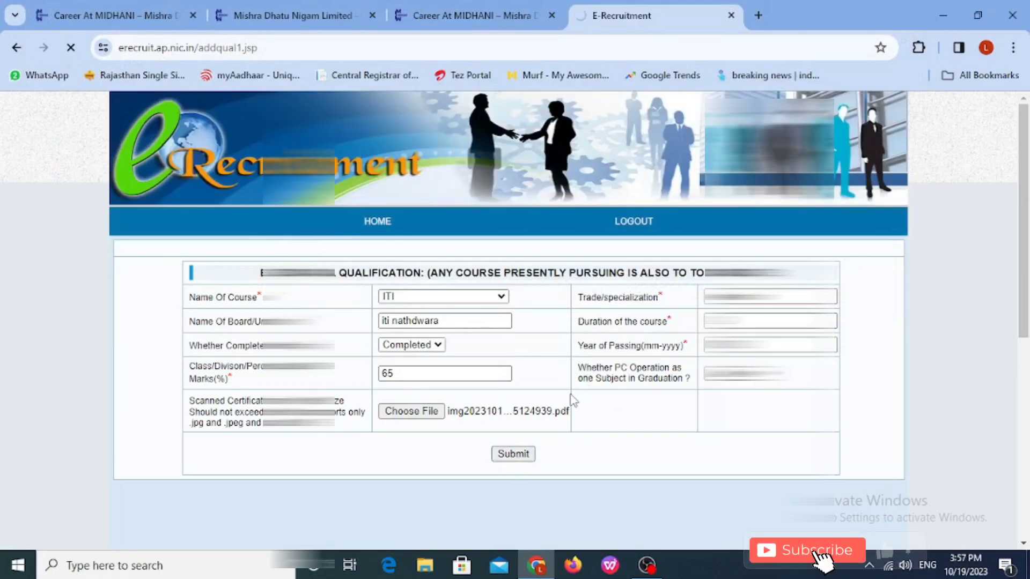
scroll(523, 386, "down", 10)
scroll(512, 400, "down", 4)
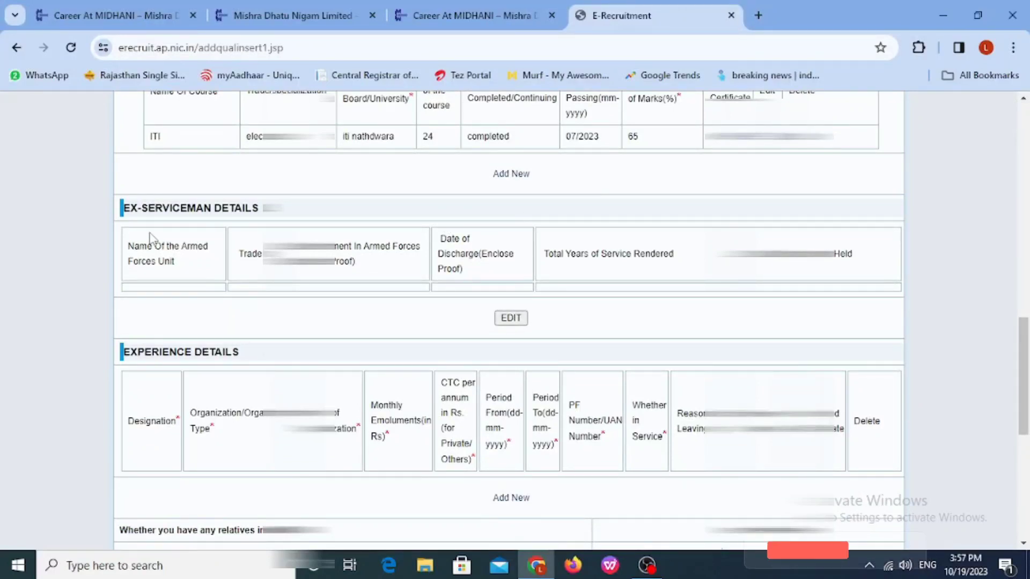
Step: Open the document upload form from the EDIT button under the Uploads section
scroll(182, 287, "down", 3)
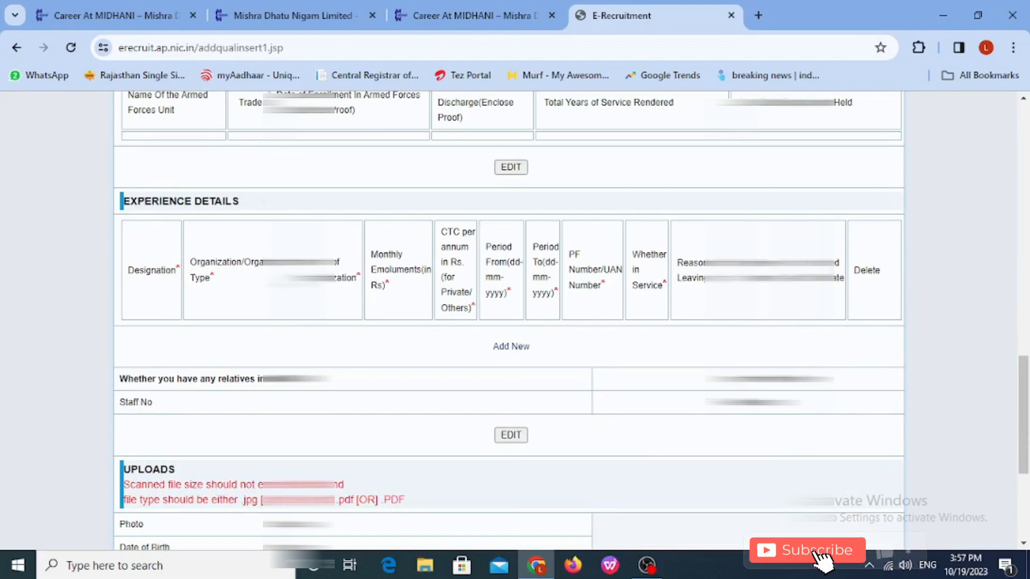
scroll(474, 276, "down", 3)
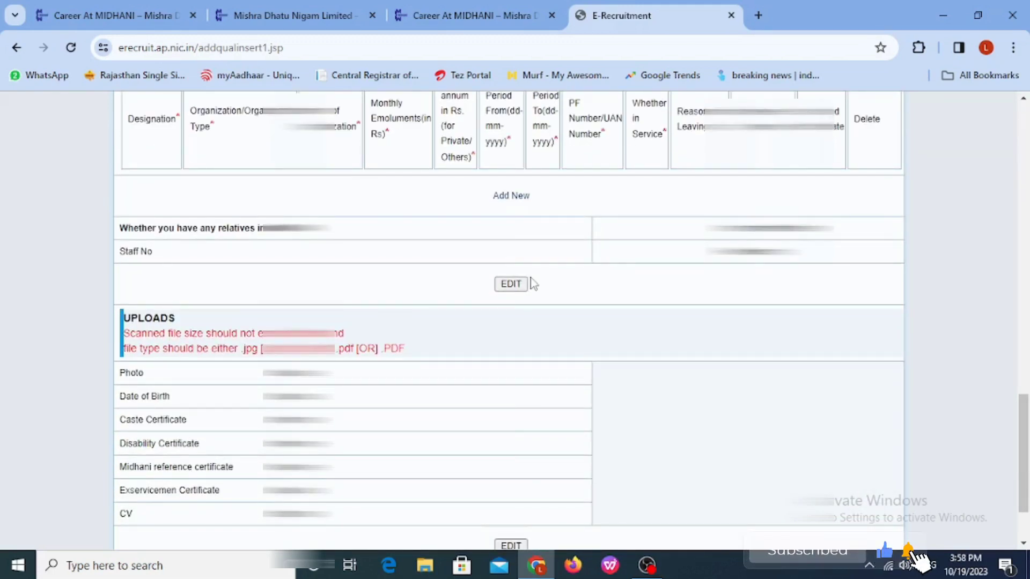
scroll(509, 290, "down", 2)
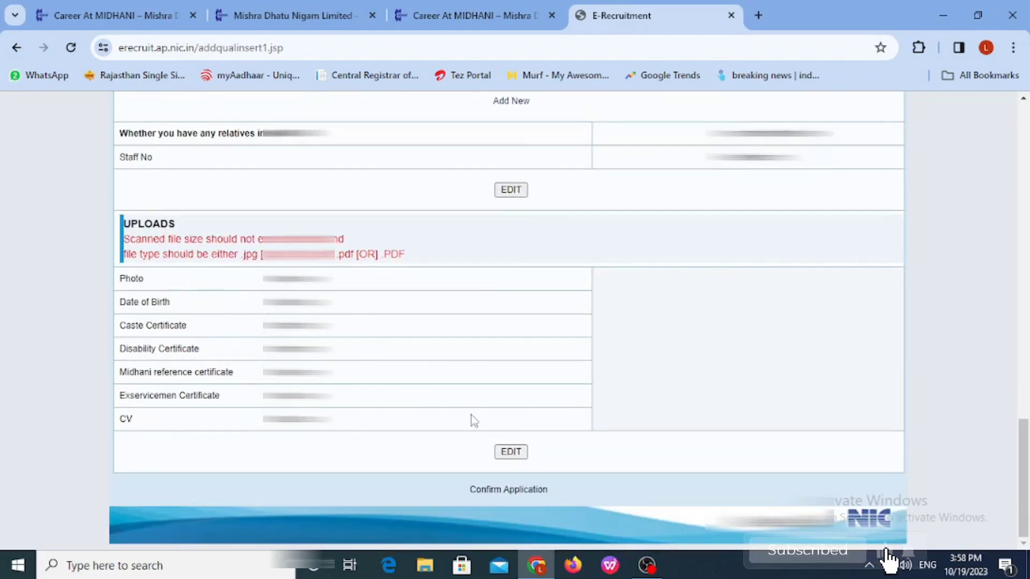
left_click(511, 456)
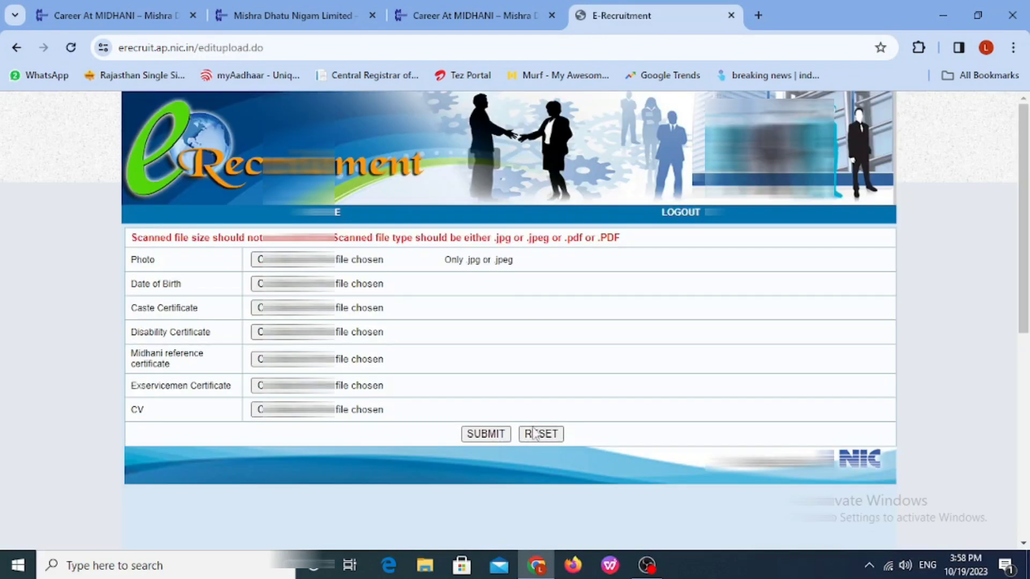
Step: Check the accepted file types note and attach the photo file to the Photo slot
scroll(531, 413, "down", 3)
scroll(436, 347, "up", 1)
scroll(436, 348, "up", 1)
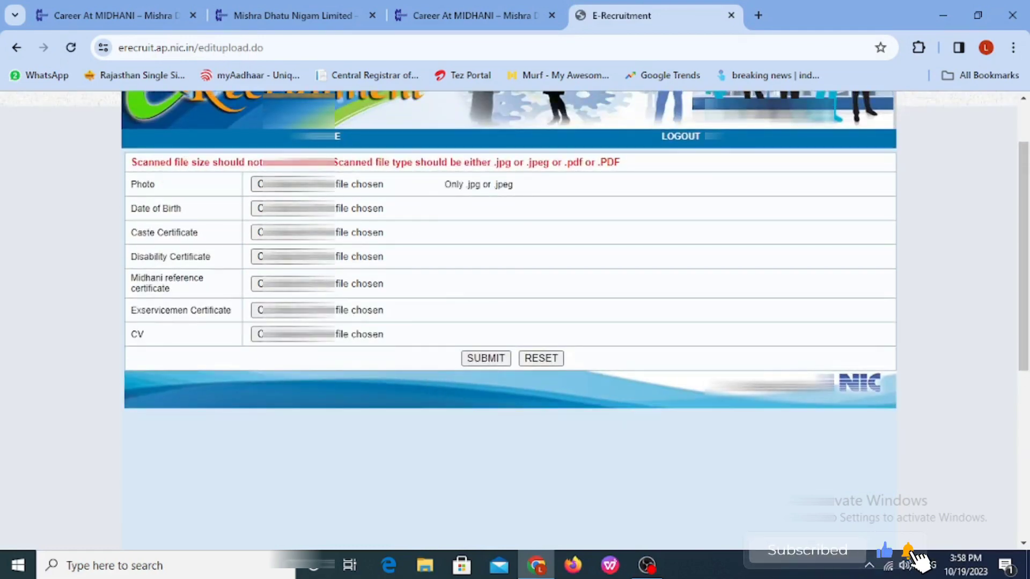
left_click_drag(289, 161, 615, 162)
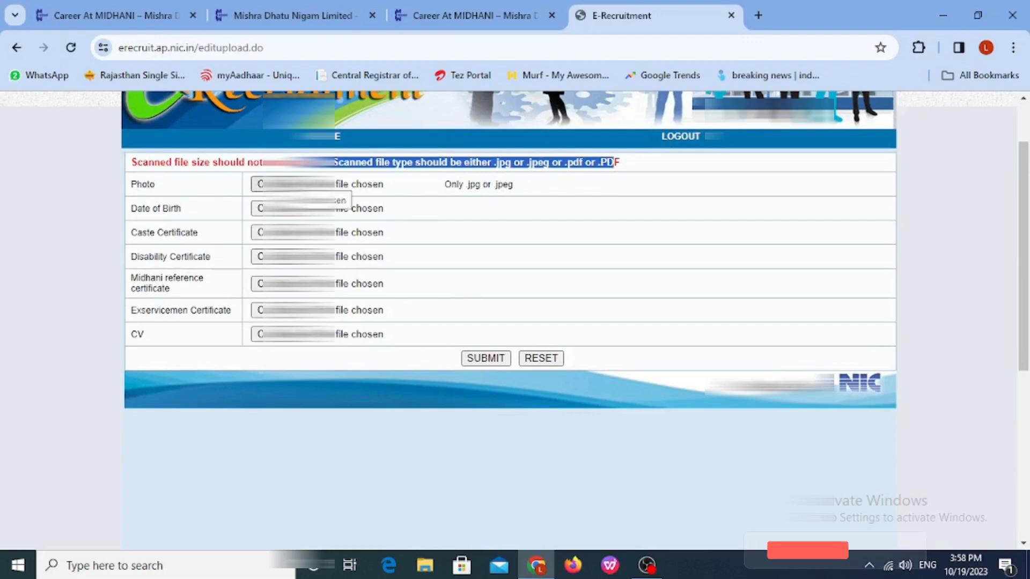
left_click(292, 184)
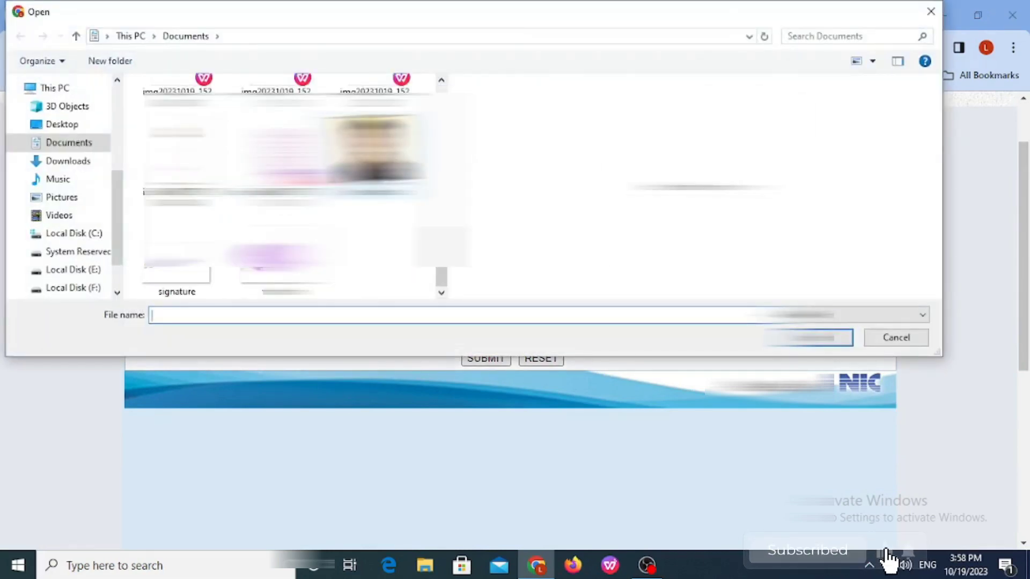
double_click(374, 153)
Step: Attach the Date of Birth proof and the next certificate image
left_click(292, 208)
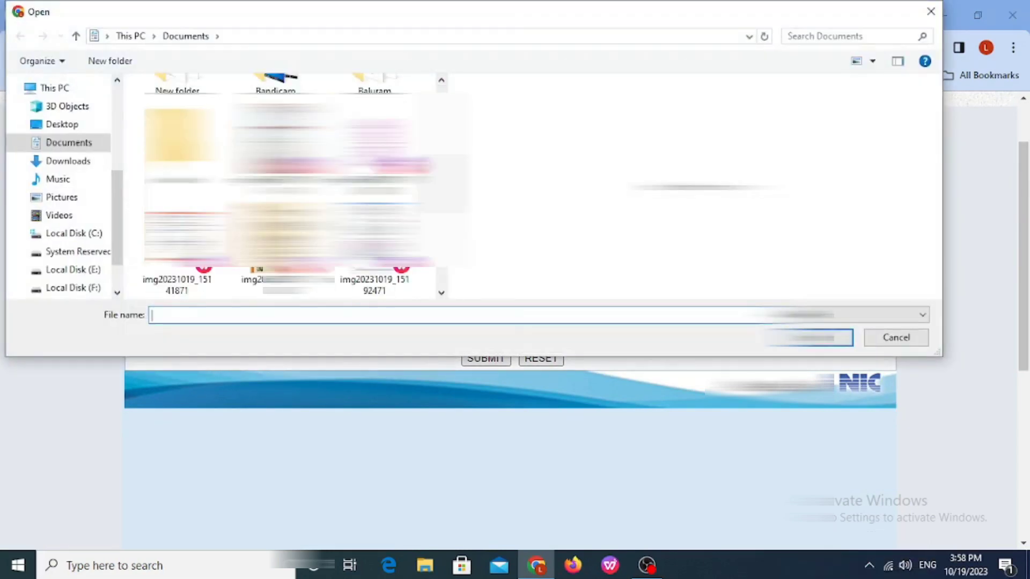
double_click(273, 180)
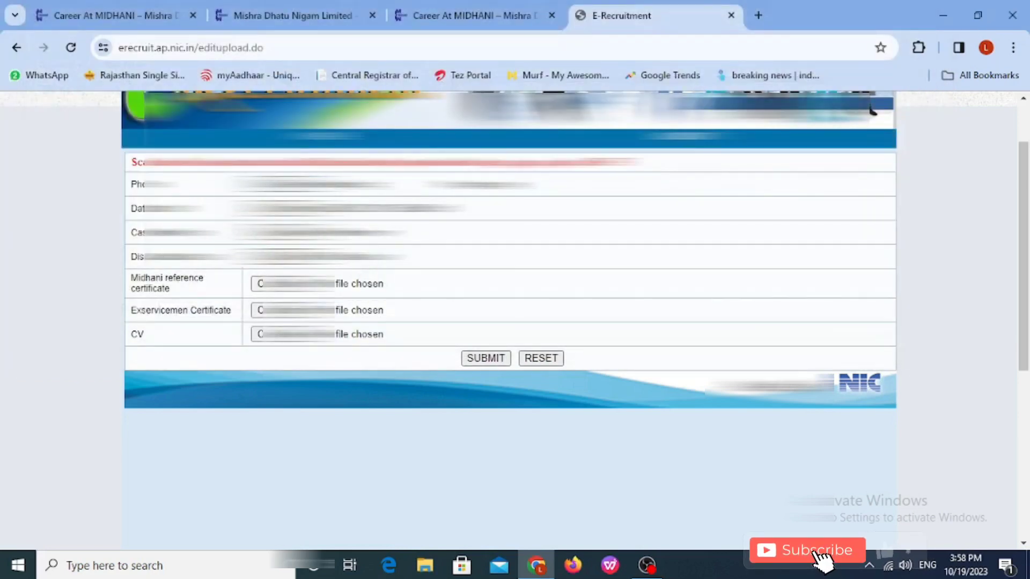
left_click(292, 233)
scroll(279, 188, "down", 3)
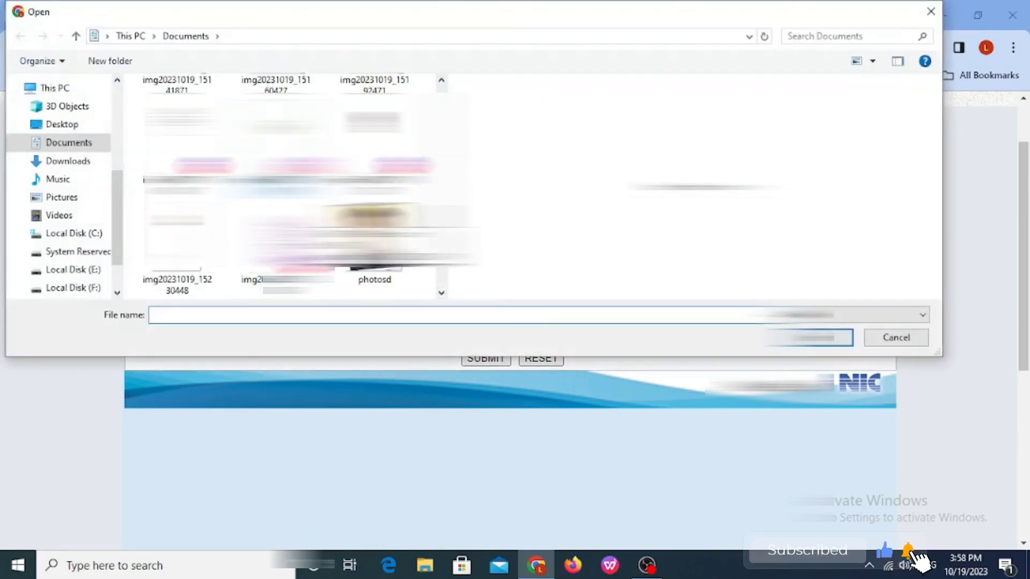
scroll(279, 188, "up", 2)
left_click(274, 124)
key("Return")
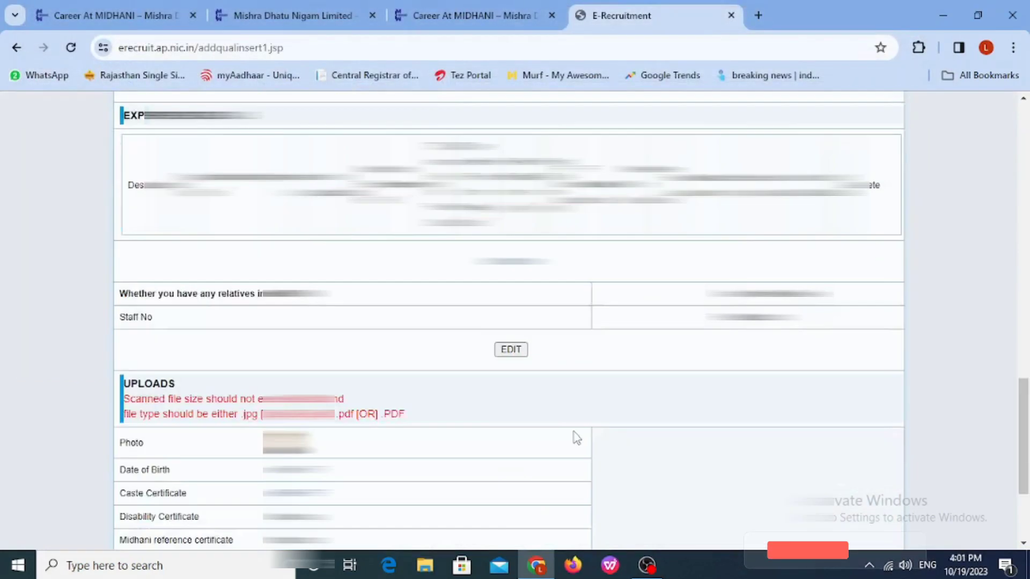
Step: Confirm the application, review the printout, then switch to the screen recorder window
scroll(571, 432, "down", 2)
left_click(512, 489)
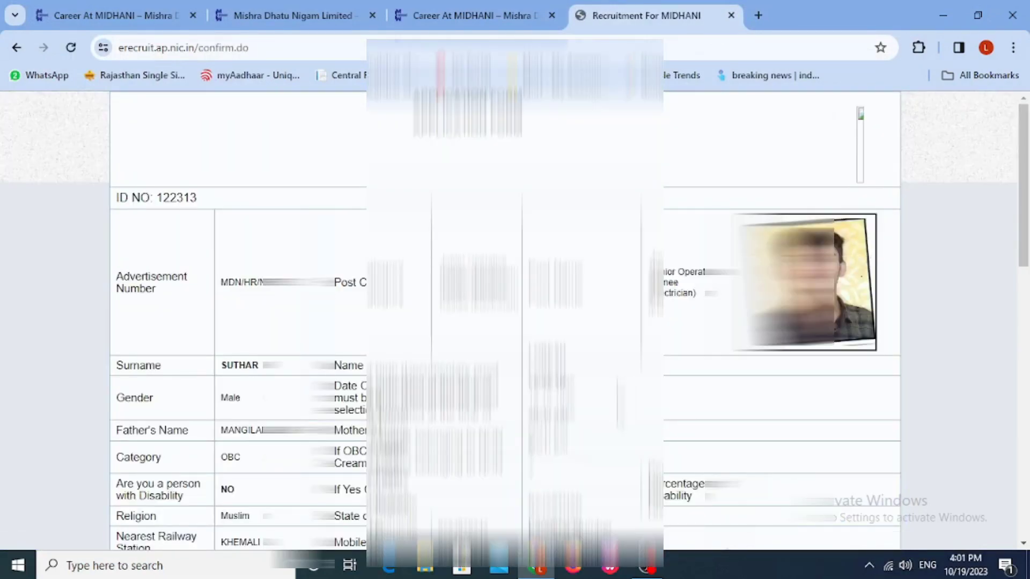
scroll(504, 322, "down", 15)
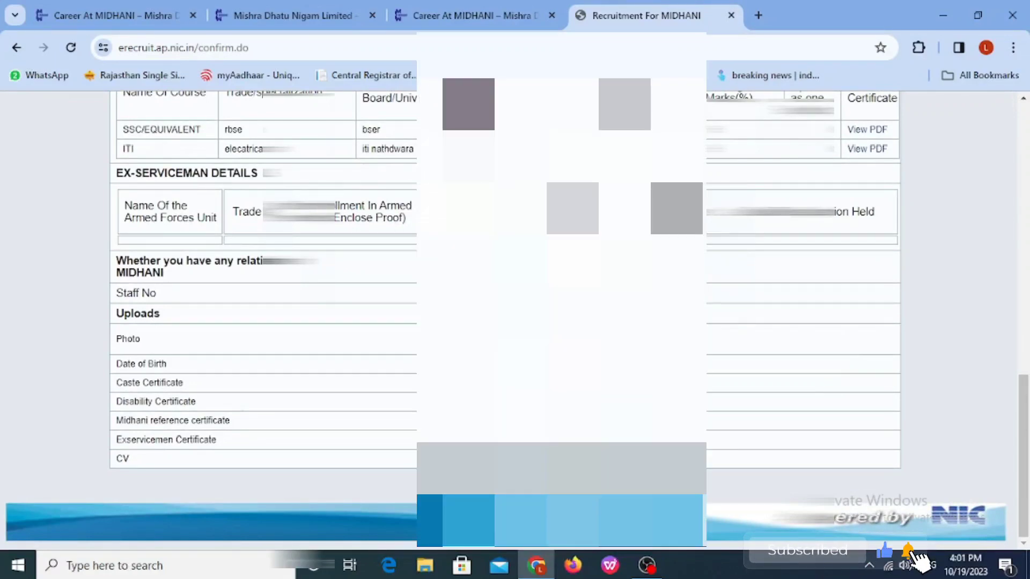
scroll(637, 403, "up", 15)
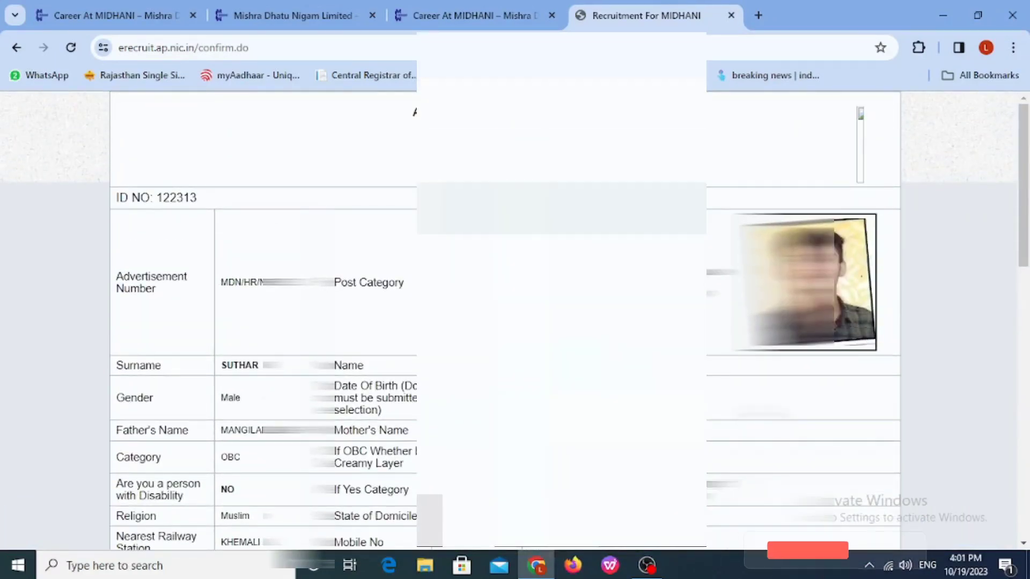
scroll(504, 322, "down", 3)
scroll(504, 322, "down", 10)
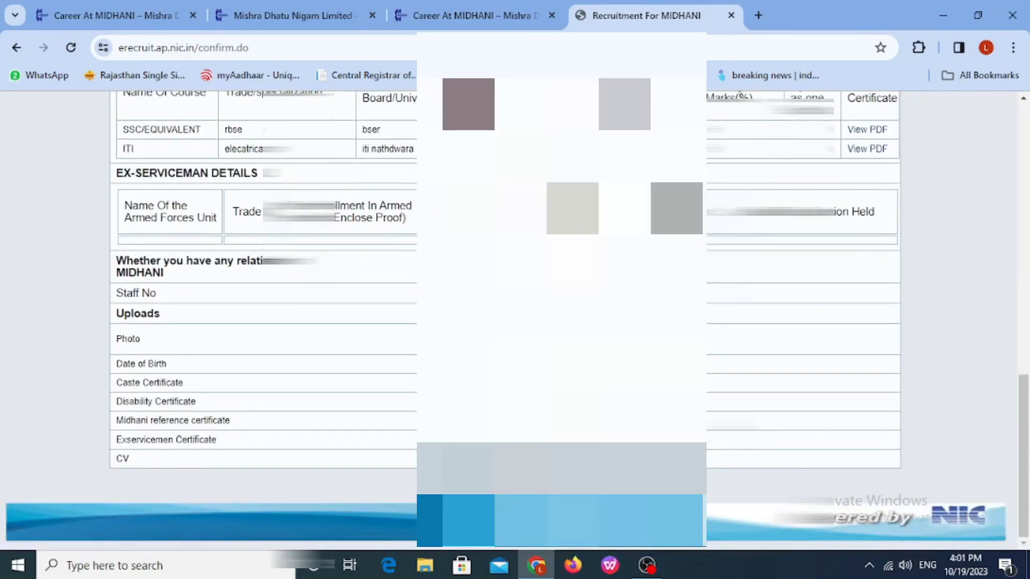
key("alt+Tab")
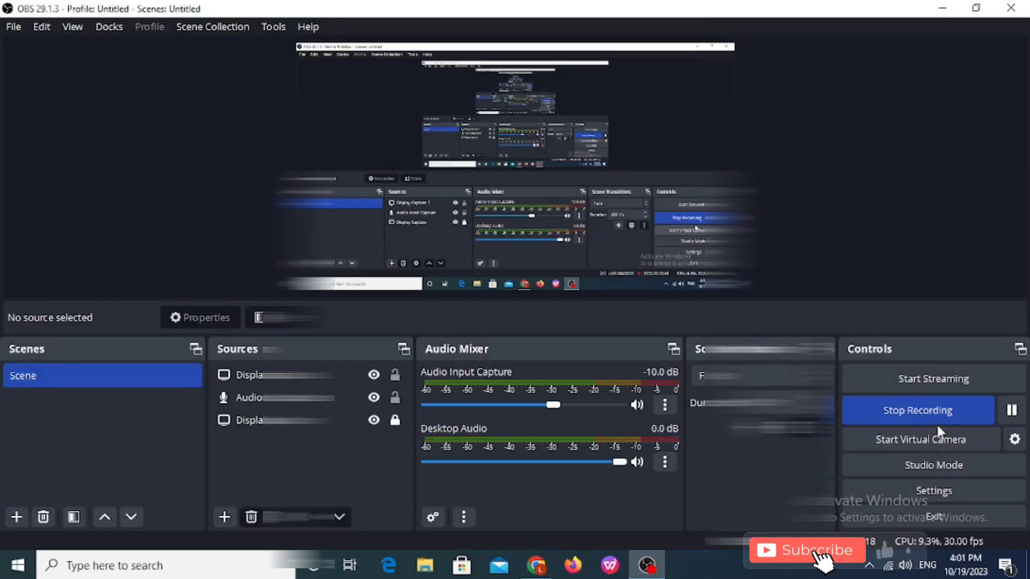